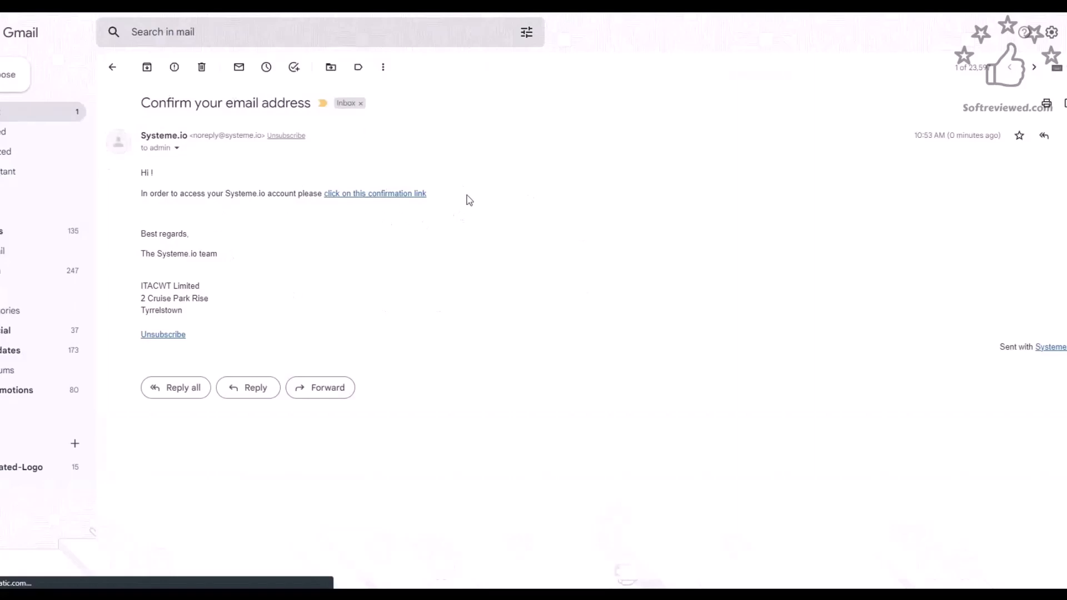
- Confirm the Systeme.io account's email address through the confirmation link in the received email
{"action": "left_click", "coordinate": [368, 195]}
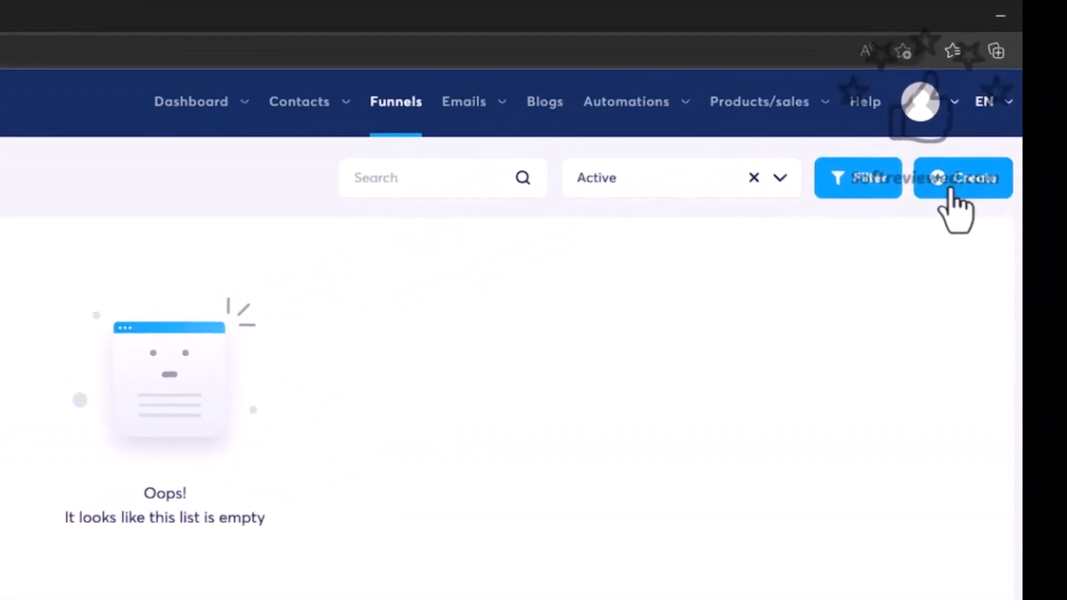
- Start a new funnel named "Test funnel" with the goal Build an audience
{"action": "left_click", "coordinate": [1022, 118]}
{"action": "left_click", "coordinate": [473, 208]}
{"action": "type", "text": "Test funnel"}
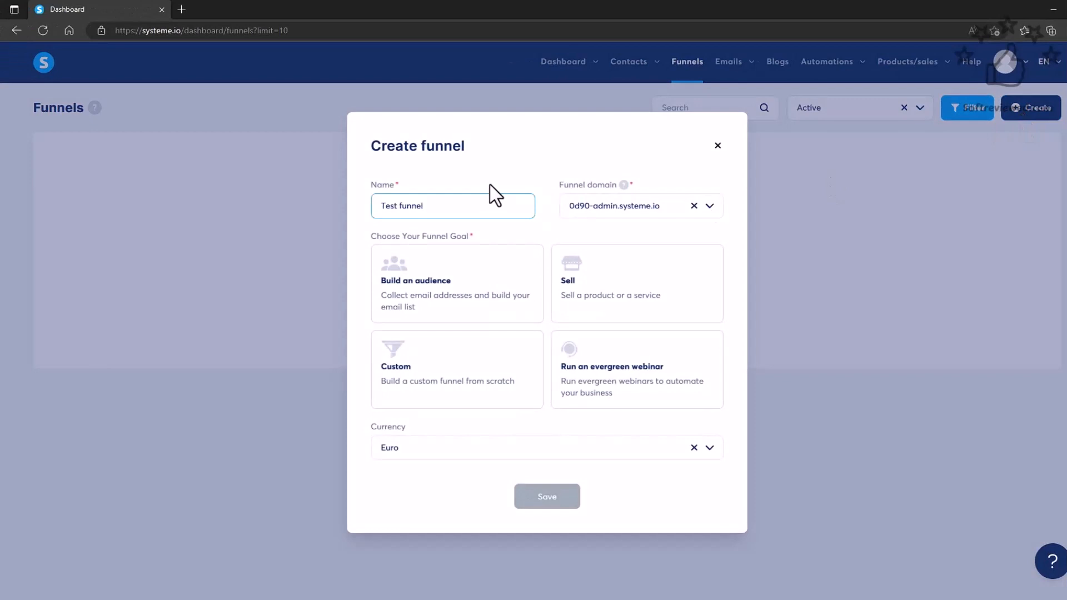
{"action": "left_click", "coordinate": [479, 304]}
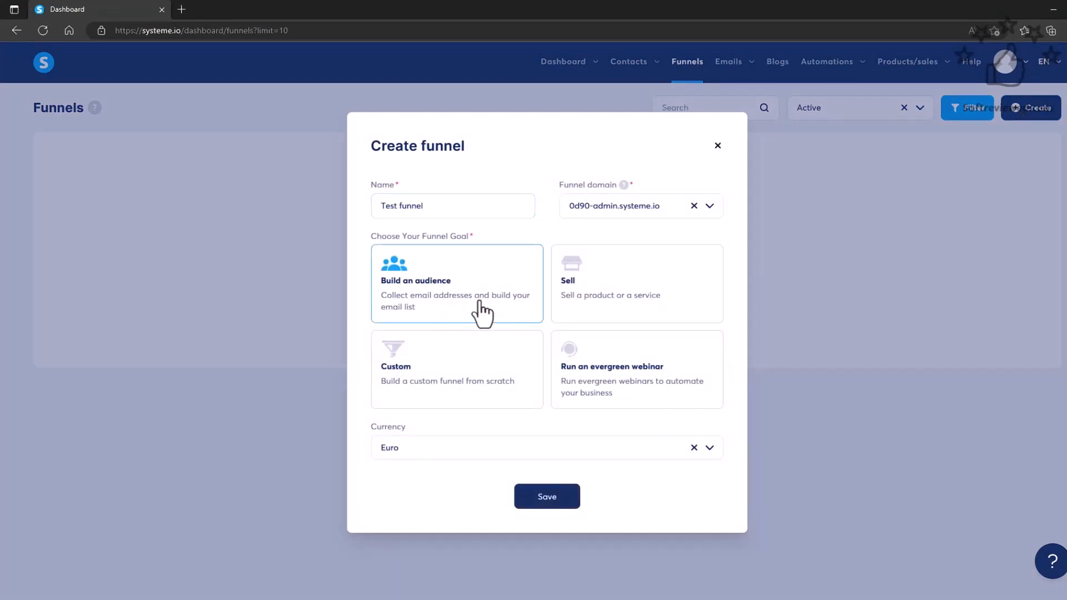
- Look through the available currencies, keep Euro for the new funnel, and save it
{"action": "left_click", "coordinate": [491, 453]}
{"action": "left_click", "coordinate": [710, 449]}
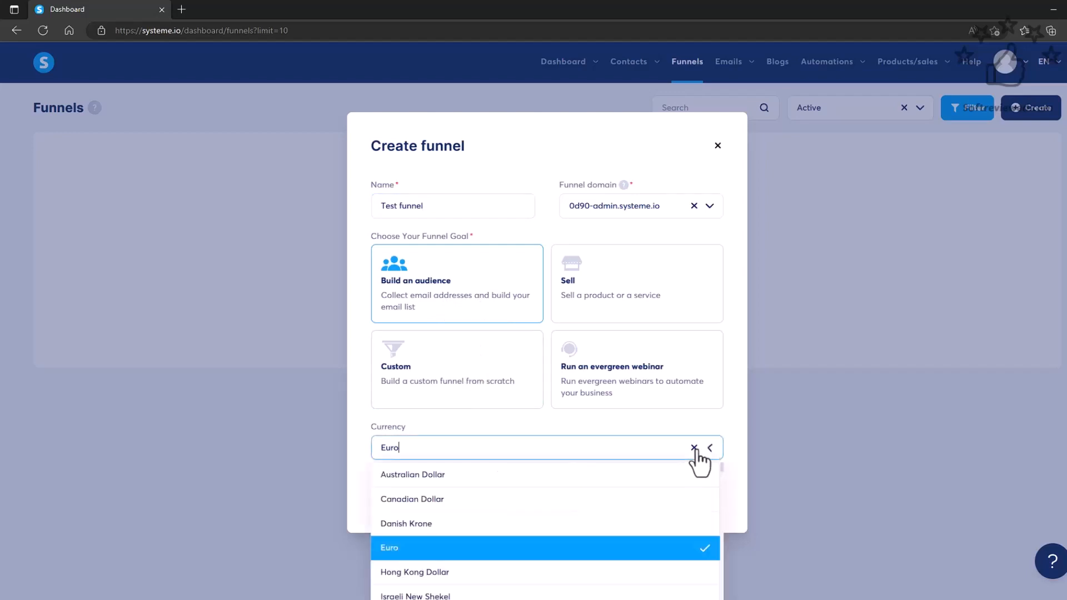
{"action": "scroll", "coordinate": [562, 493], "scroll_direction": "down", "scroll_amount": 5}
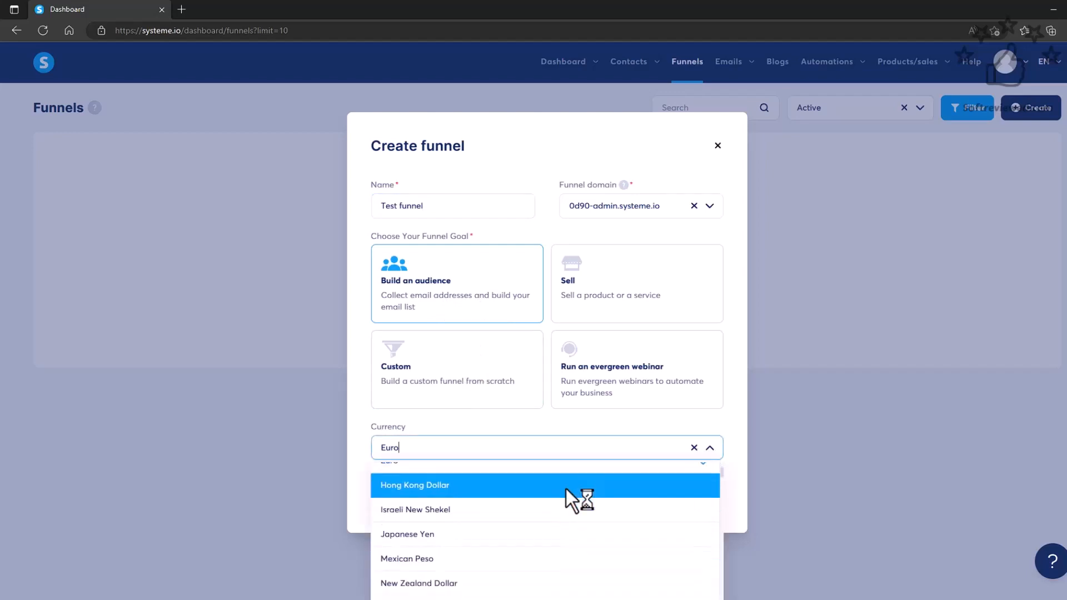
{"action": "scroll", "coordinate": [565, 487], "scroll_direction": "up", "scroll_amount": 1}
{"action": "scroll", "coordinate": [566, 489], "scroll_direction": "up", "scroll_amount": 4}
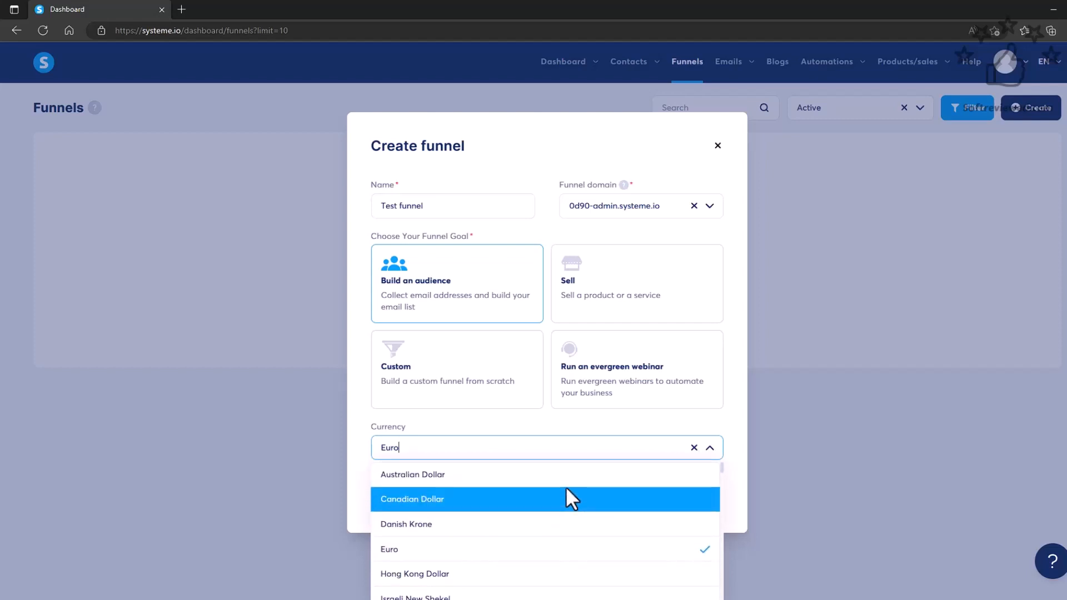
{"action": "scroll", "coordinate": [567, 494], "scroll_direction": "down", "scroll_amount": 3}
{"action": "scroll", "coordinate": [572, 498], "scroll_direction": "down", "scroll_amount": 2}
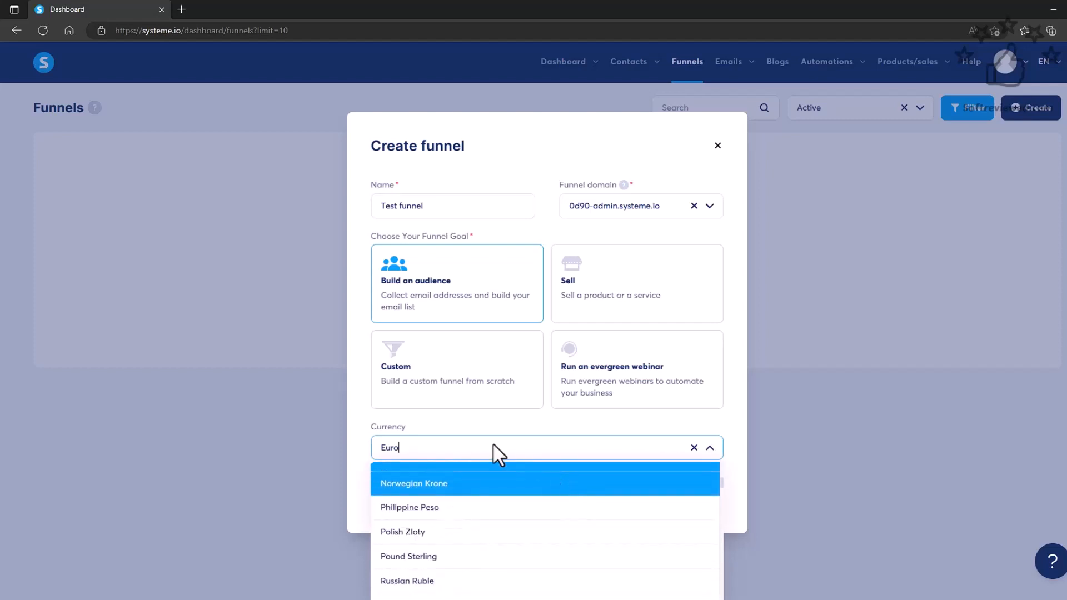
{"action": "left_click", "coordinate": [555, 439]}
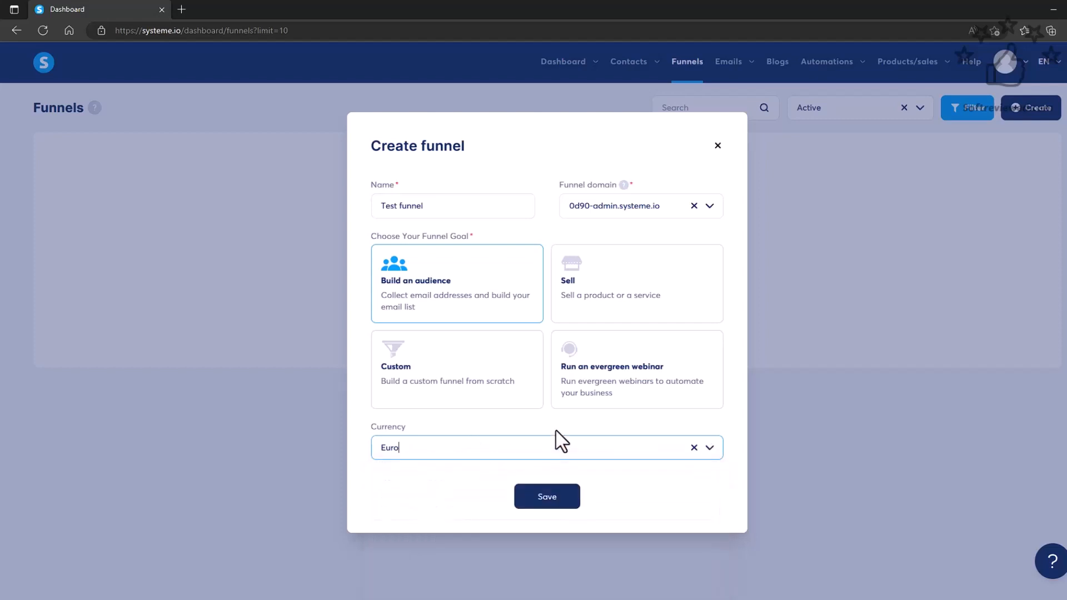
{"action": "left_click", "coordinate": [556, 501]}
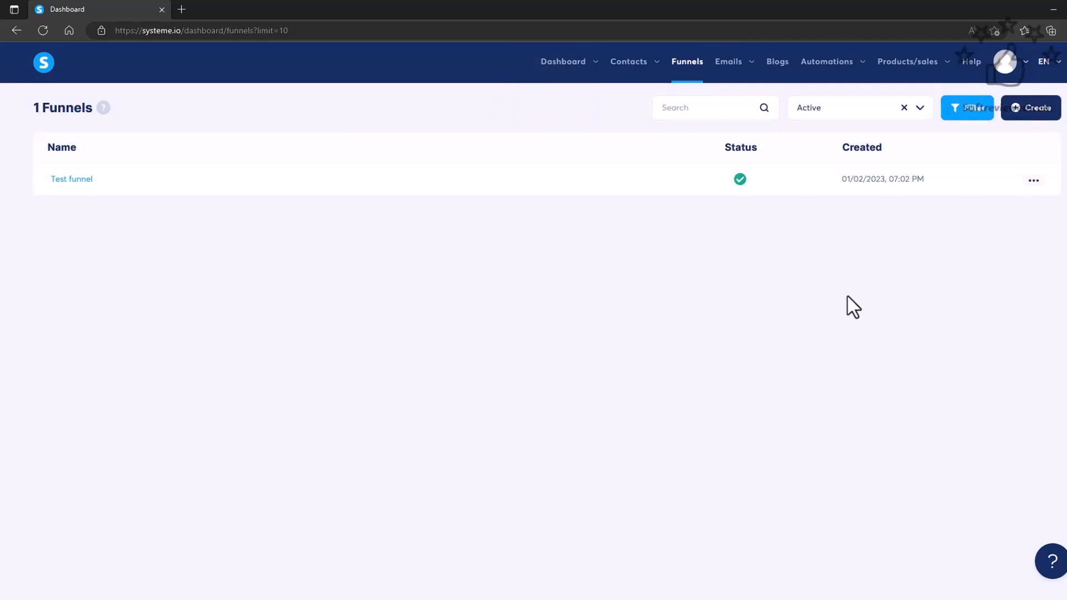
- Open Test funnel and choose the "Grow Your Online Business with our CRM Solution" template for its squeeze page
{"action": "left_click", "coordinate": [74, 179]}
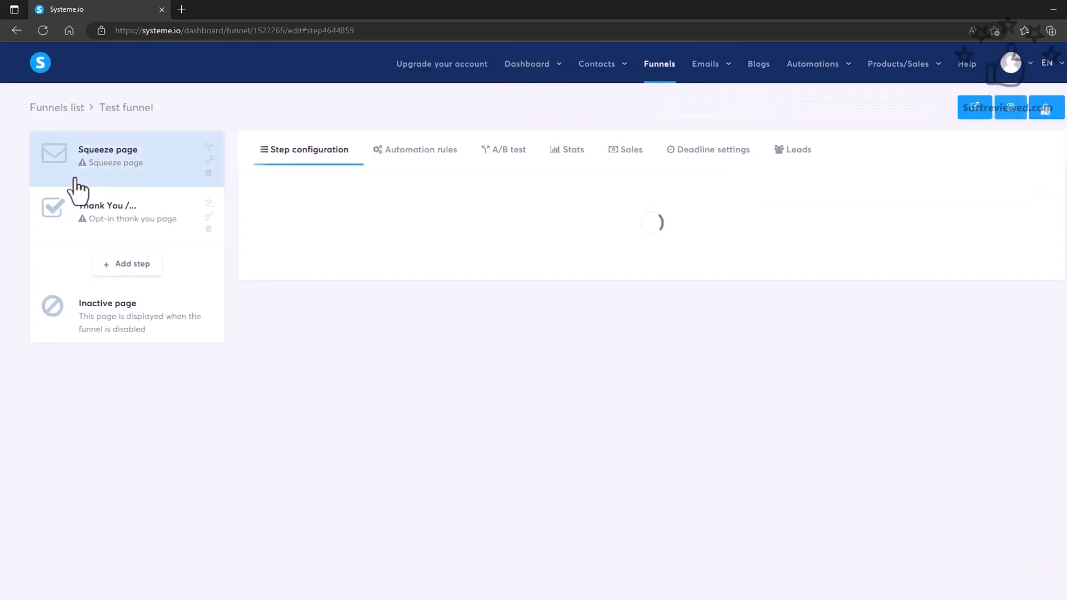
{"action": "mouse_move", "coordinate": [381, 290]}
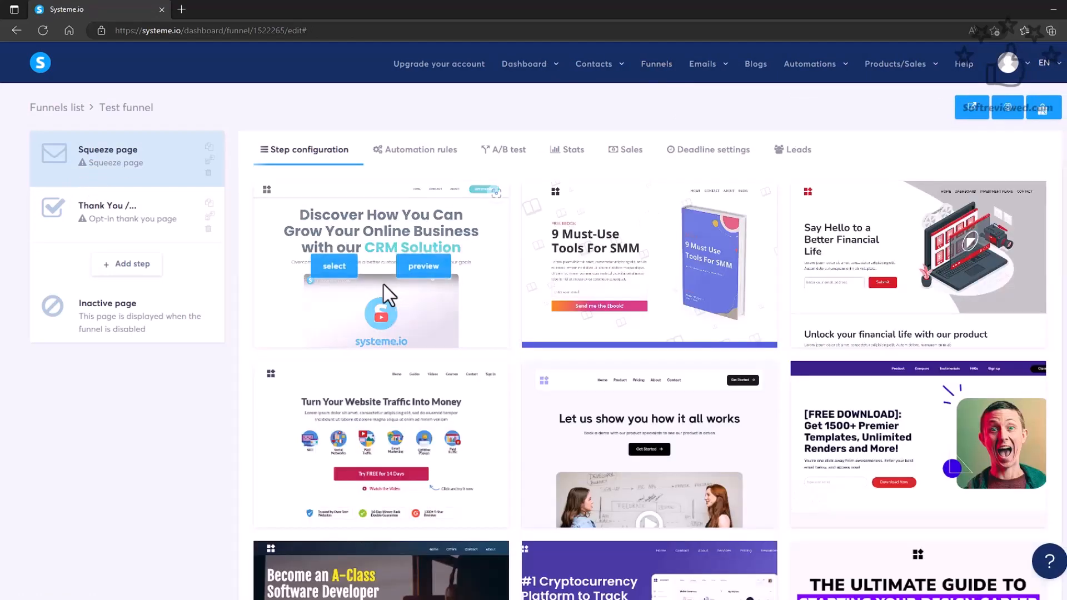
{"action": "left_click", "coordinate": [343, 269]}
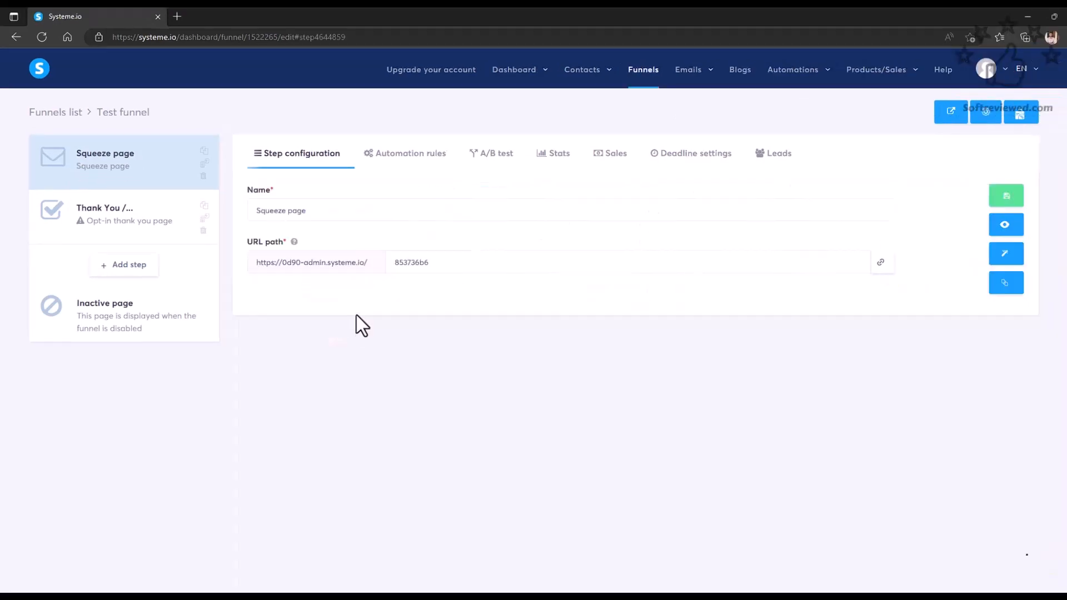
- Set the squeeze page's URL path to "test-funnels" and save the funnel step
{"action": "left_click", "coordinate": [441, 263]}
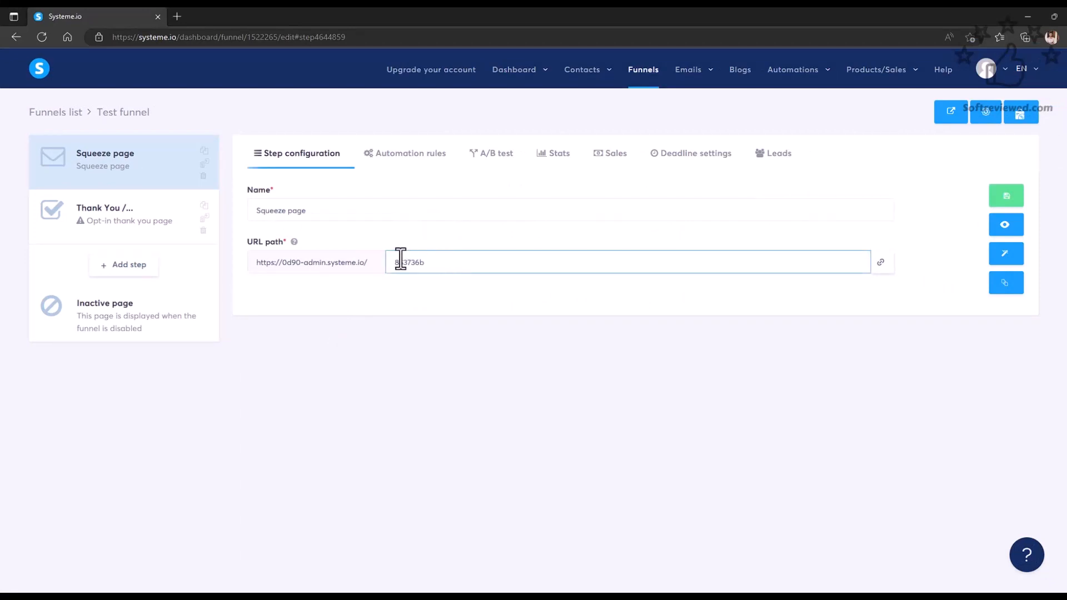
{"action": "type", "text": "tes"}
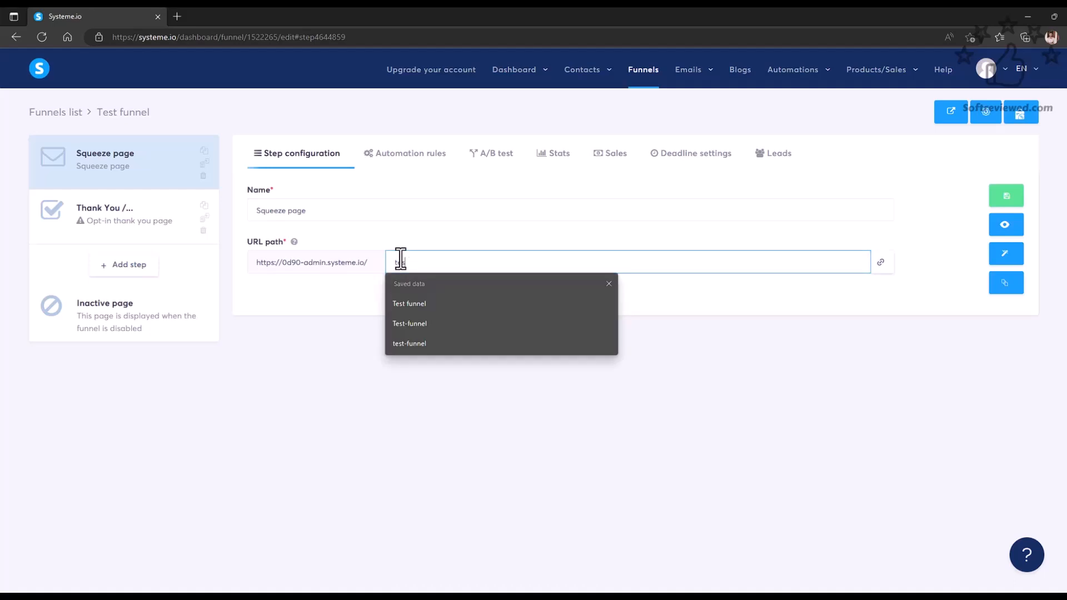
{"action": "type", "text": "t-funne"}
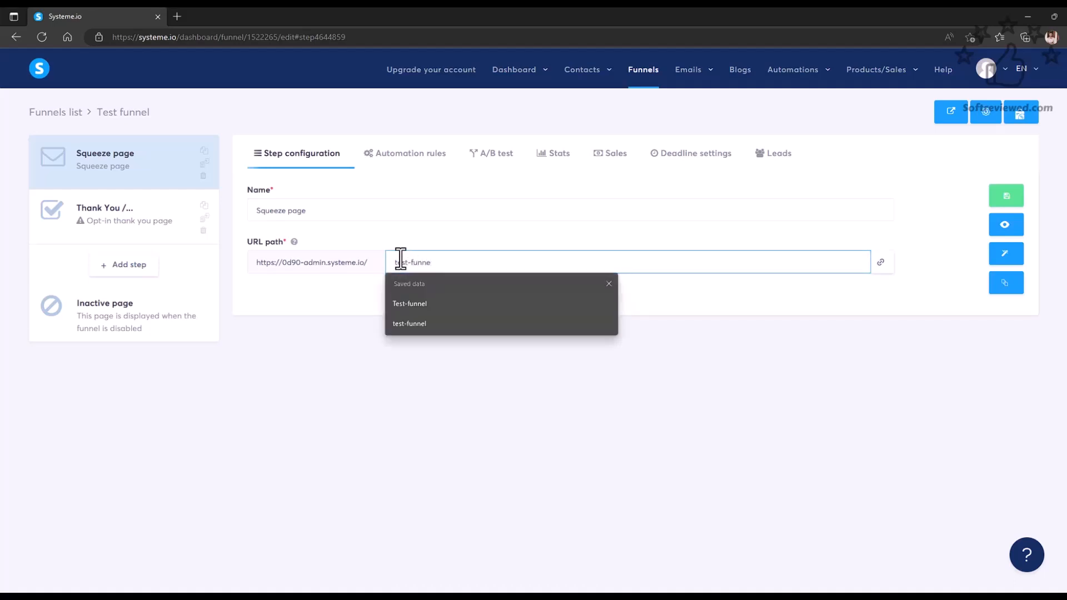
{"action": "type", "text": "ls"}
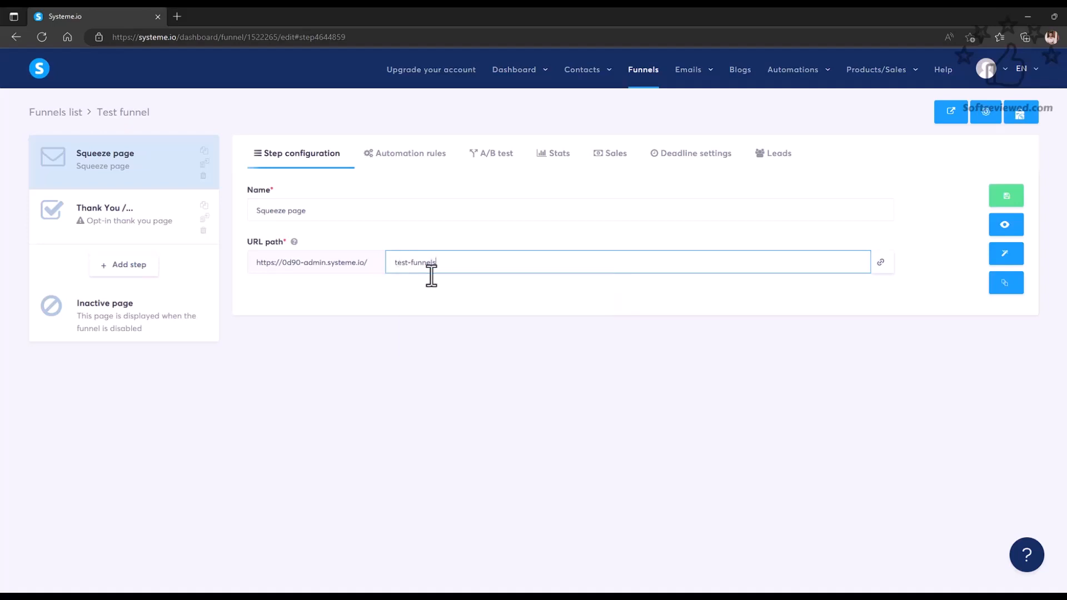
{"action": "left_click", "coordinate": [1011, 199]}
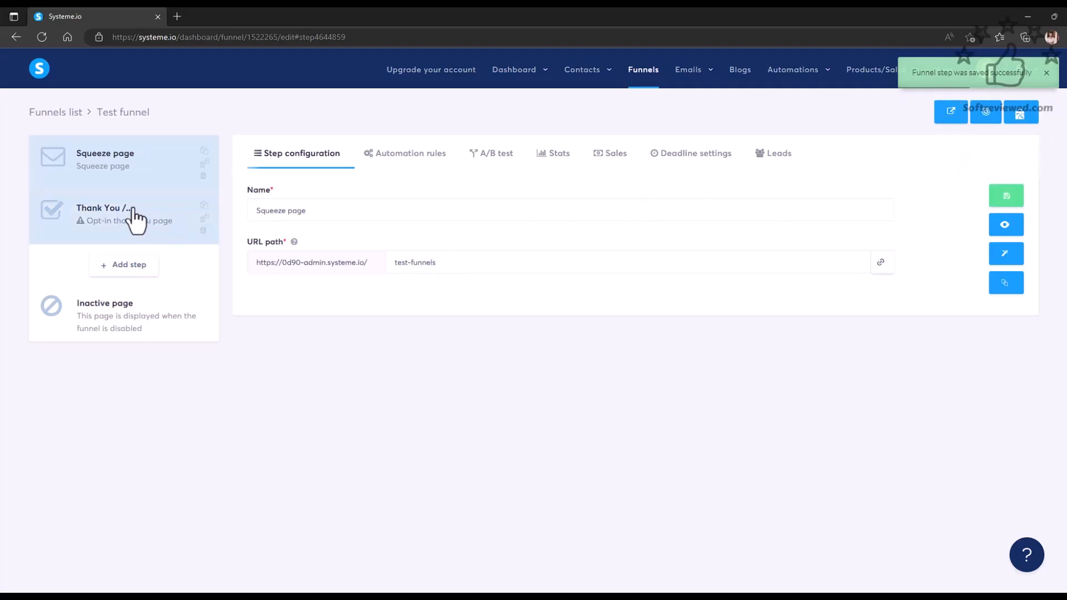
{"action": "mouse_move", "coordinate": [133, 219]}
{"action": "left_mouse_down"}
{"action": "mouse_move", "coordinate": [126, 145]}
{"action": "mouse_move", "coordinate": [114, 178]}
{"action": "mouse_move", "coordinate": [132, 242]}
{"action": "mouse_move", "coordinate": [127, 231]}
{"action": "left_mouse_up"}
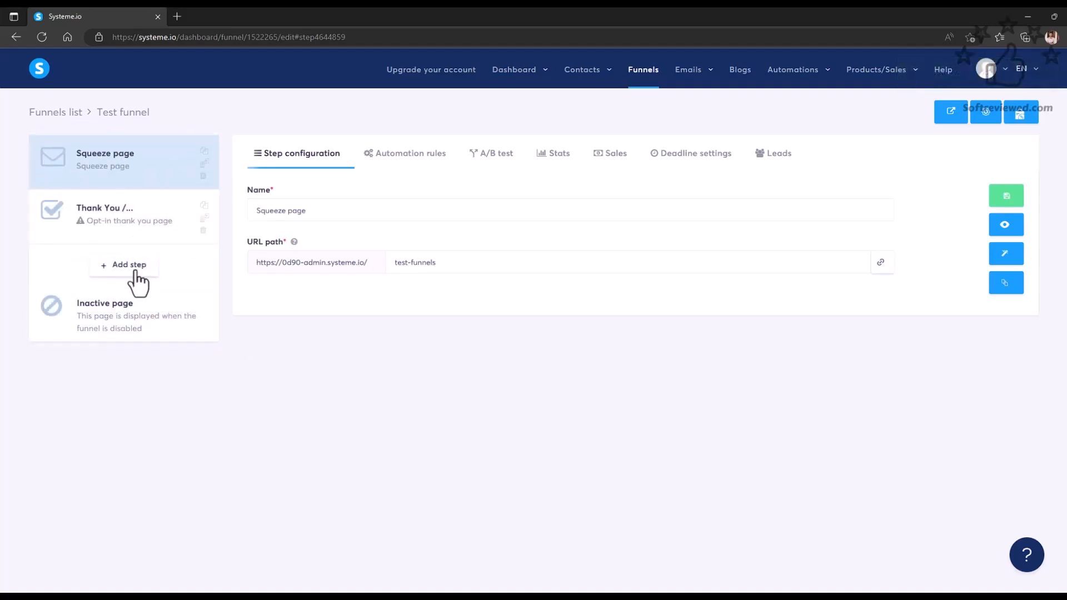
- Add a new funnel step named "up sell" of type Upsell
{"action": "left_click", "coordinate": [135, 271]}
{"action": "left_click", "coordinate": [549, 225]}
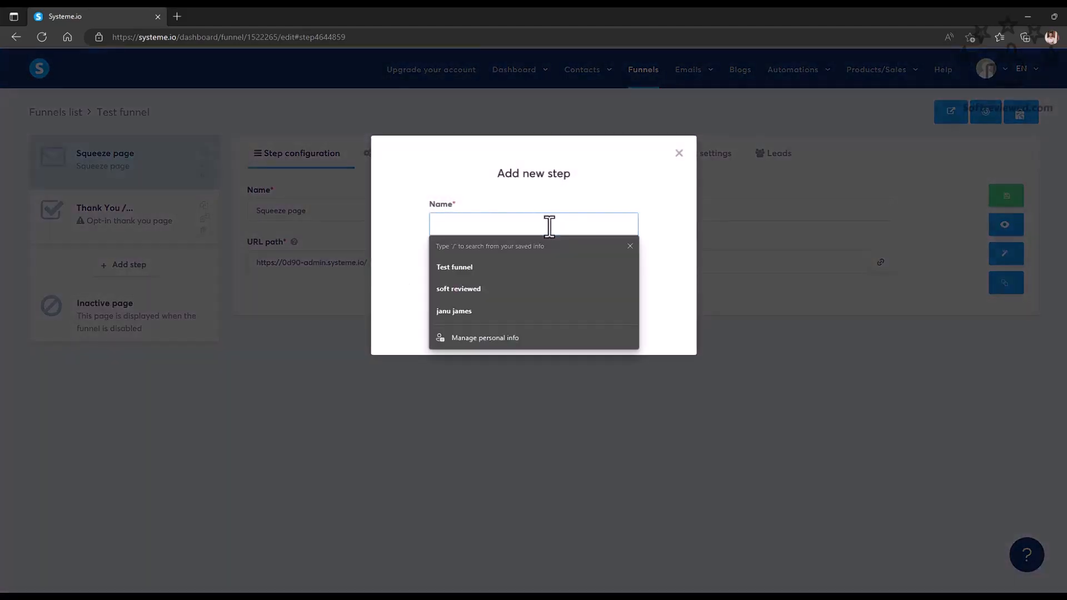
{"action": "type", "text": "up sell"}
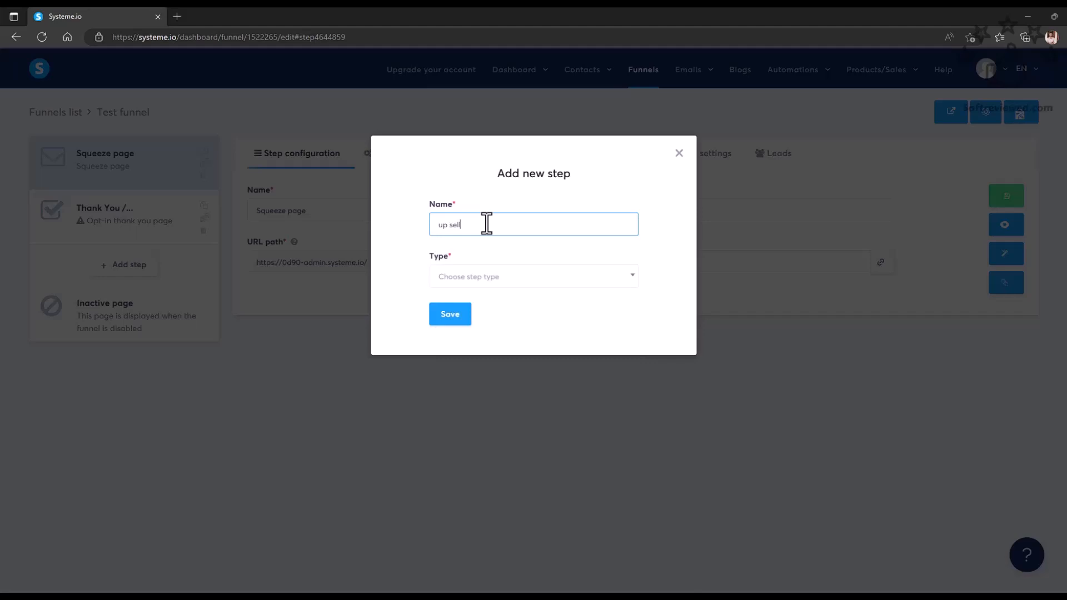
{"action": "left_click", "coordinate": [487, 282]}
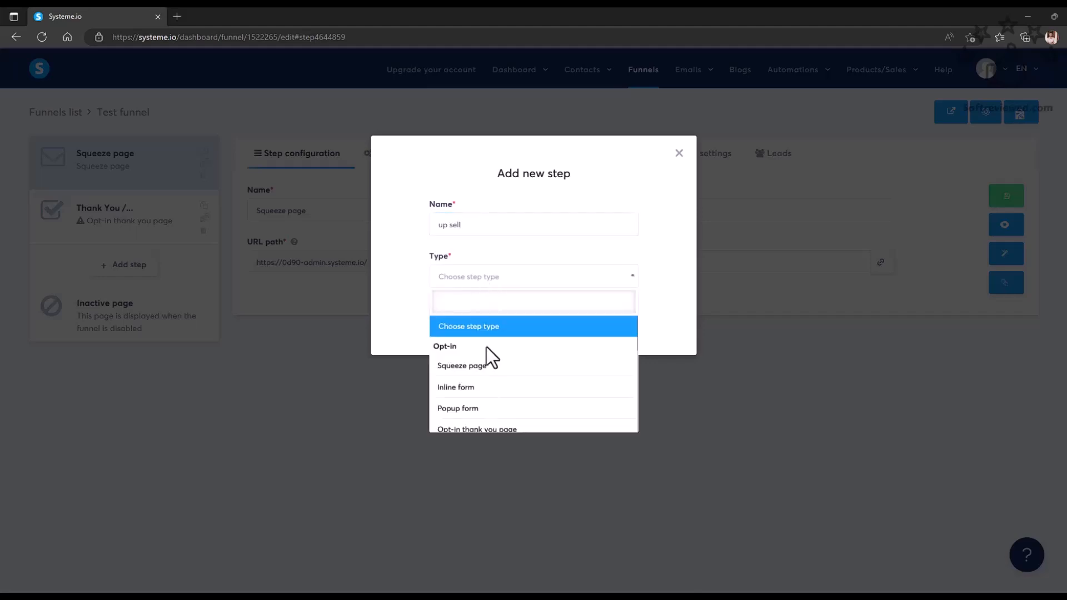
{"action": "scroll", "coordinate": [512, 381], "scroll_direction": "down", "scroll_amount": 5}
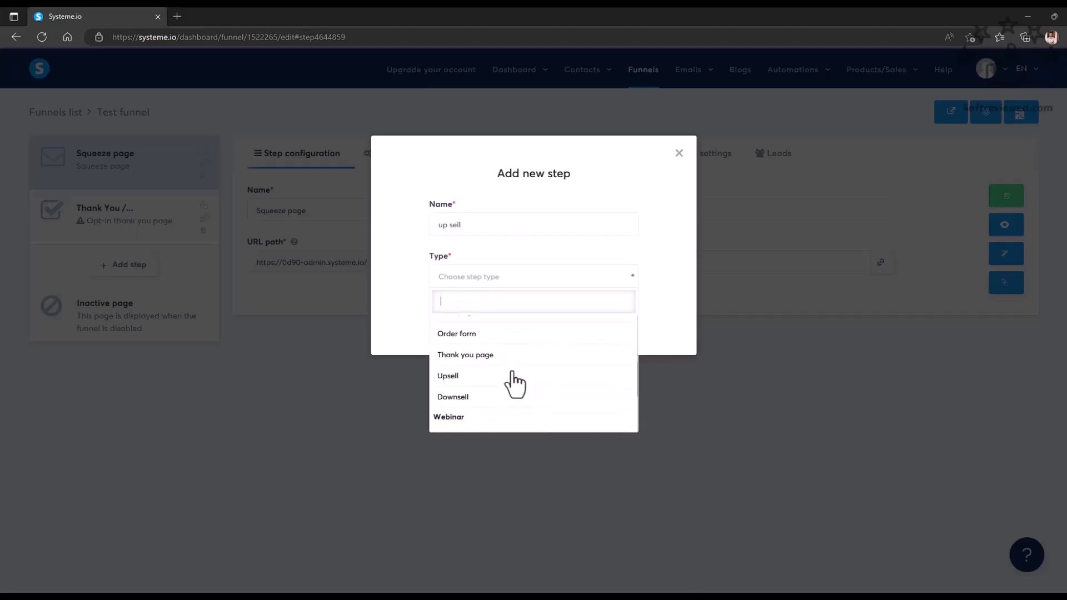
{"action": "left_click", "coordinate": [482, 377]}
{"action": "left_click", "coordinate": [453, 314]}
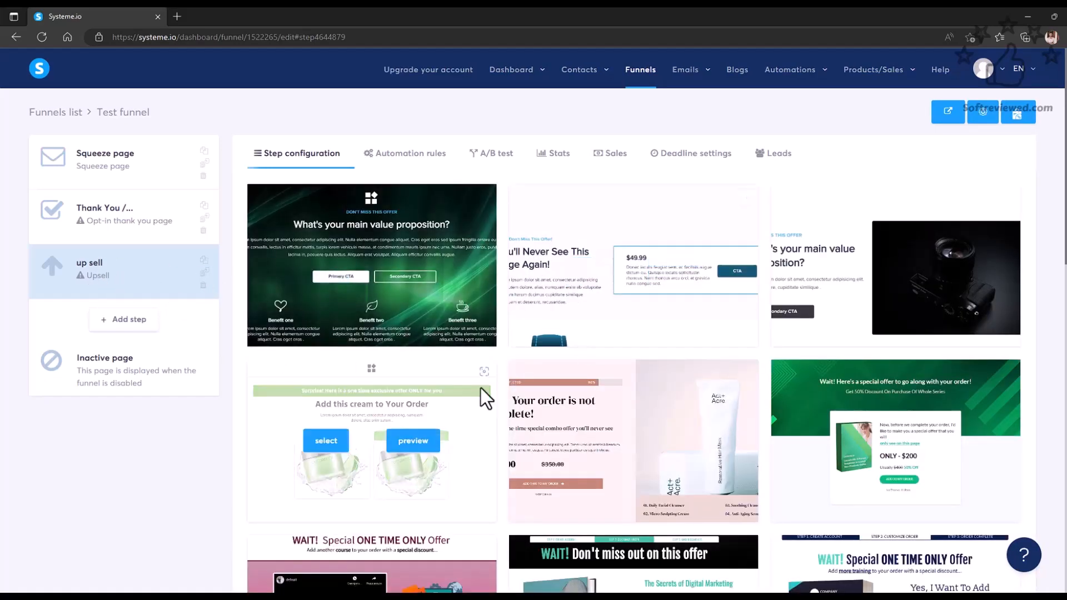
- Browse the upsell page templates, and remove the "up sell" step from the funnel
{"action": "scroll", "coordinate": [482, 389], "scroll_direction": "down", "scroll_amount": 10}
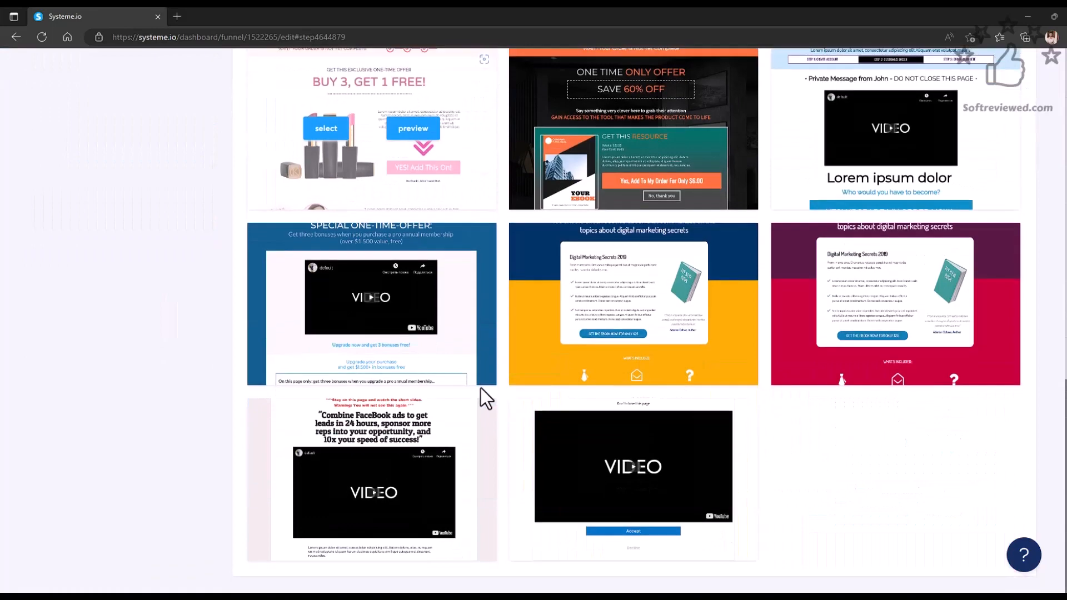
{"action": "scroll", "coordinate": [481, 388], "scroll_direction": "up", "scroll_amount": 15}
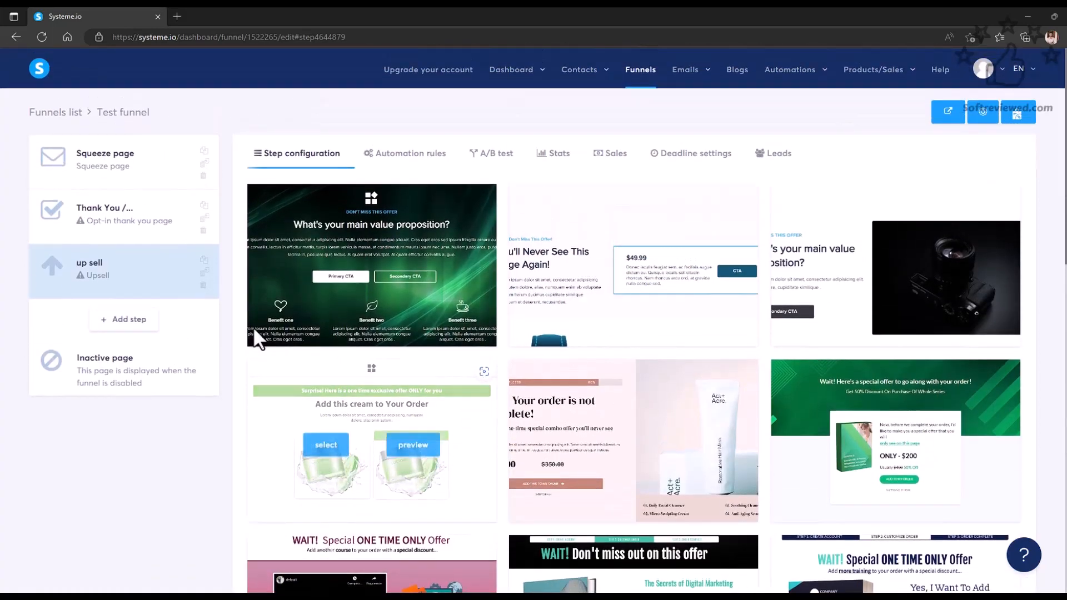
{"action": "left_click", "coordinate": [203, 286]}
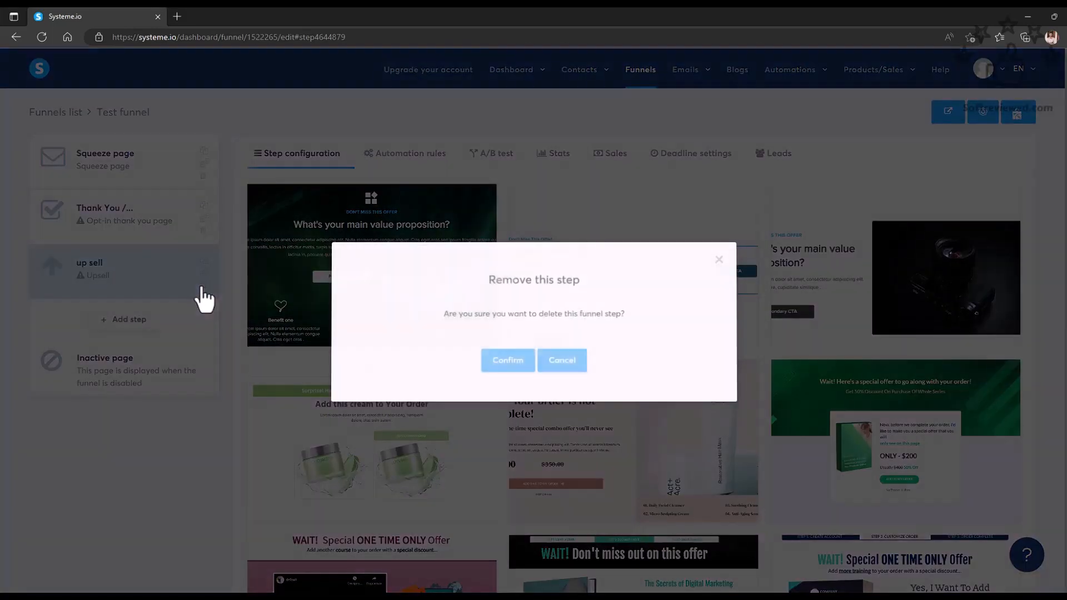
{"action": "left_click", "coordinate": [512, 357]}
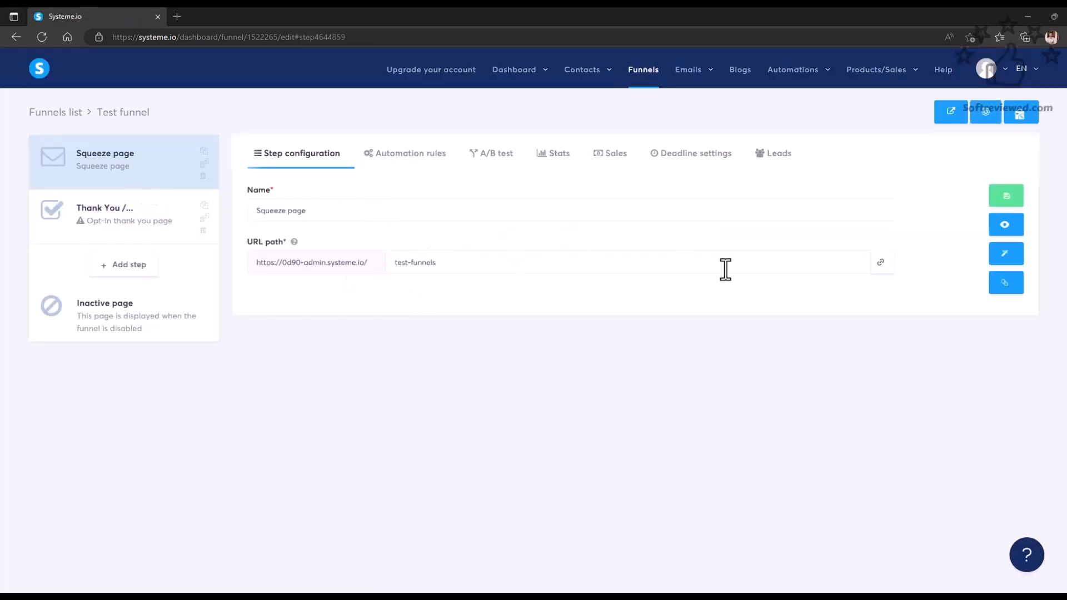
- Examine the trigger options for a new automation rule on the squeeze page without adding one
{"action": "left_click", "coordinate": [410, 154]}
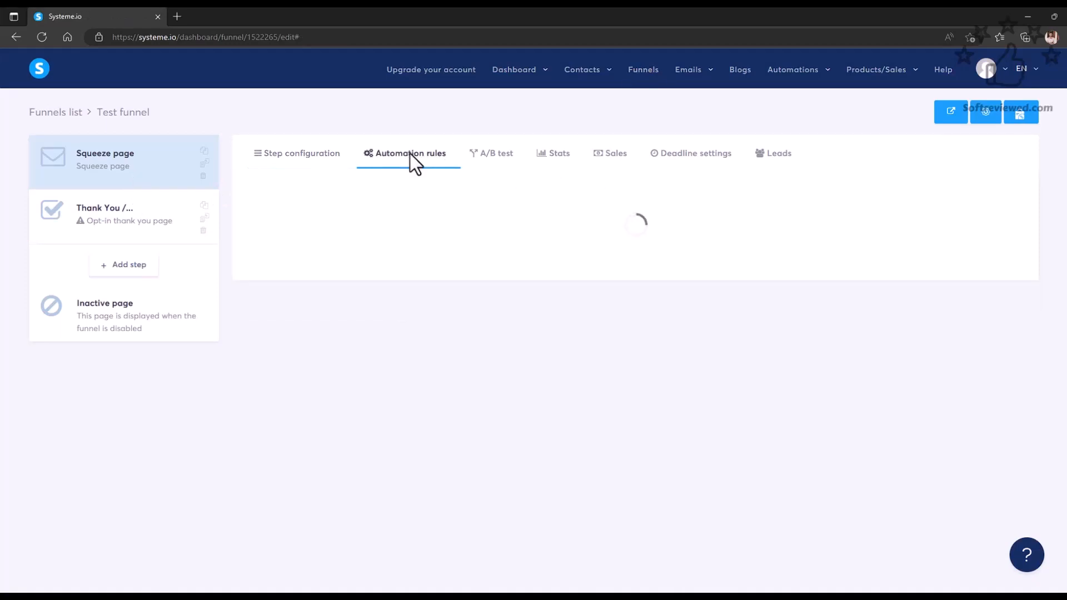
{"action": "left_click", "coordinate": [992, 200]}
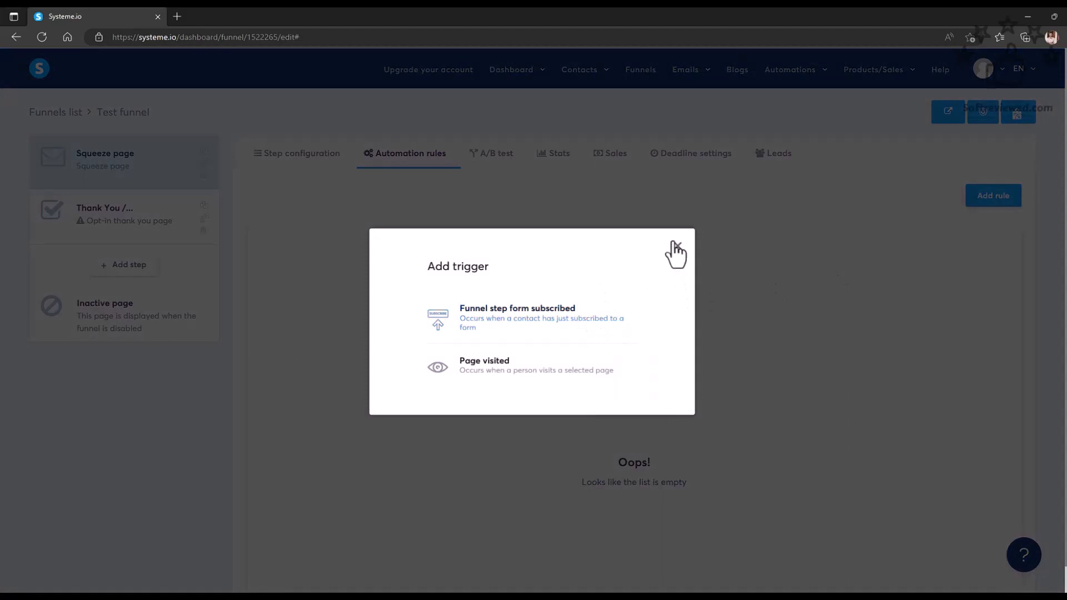
{"action": "left_click", "coordinate": [676, 246]}
- Review the funnel's A/B test, stats, sales, deadline settings and leads, and return to the squeeze page's step configuration
{"action": "left_click", "coordinate": [504, 162]}
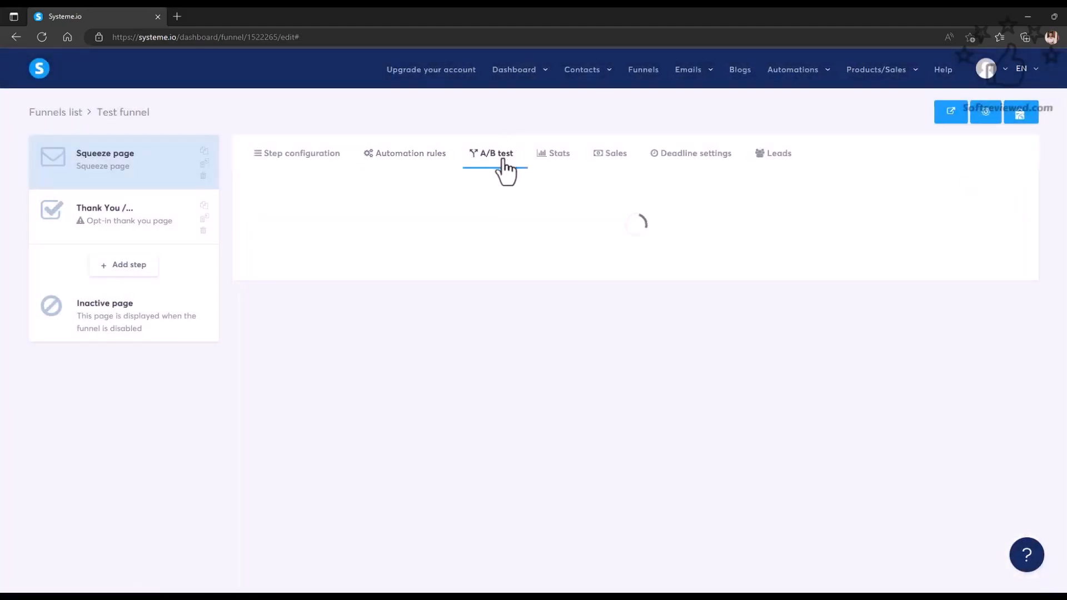
{"action": "left_click", "coordinate": [556, 168]}
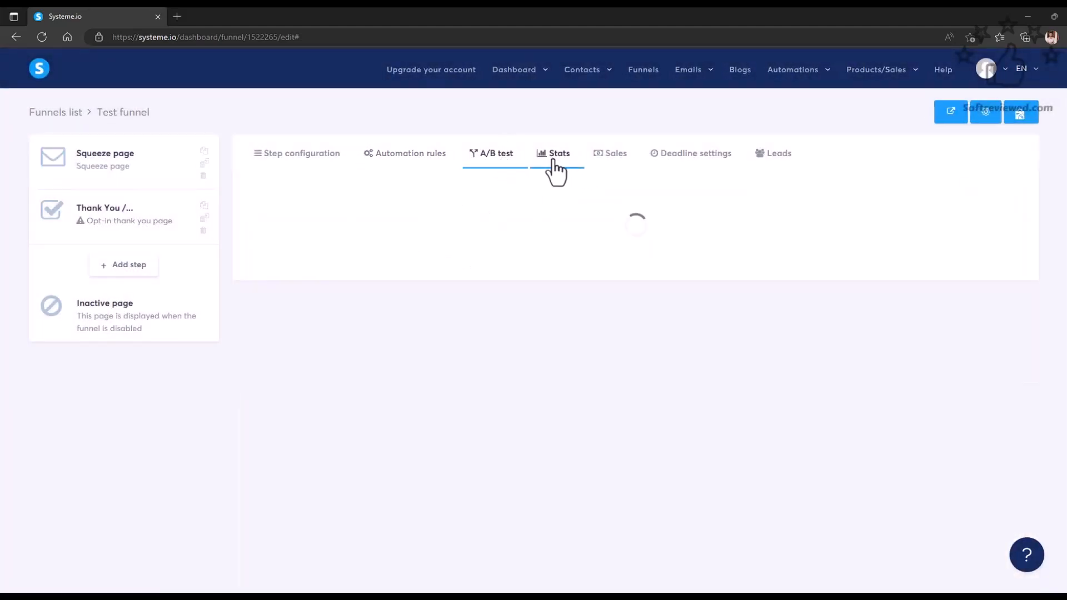
{"action": "left_click", "coordinate": [613, 165]}
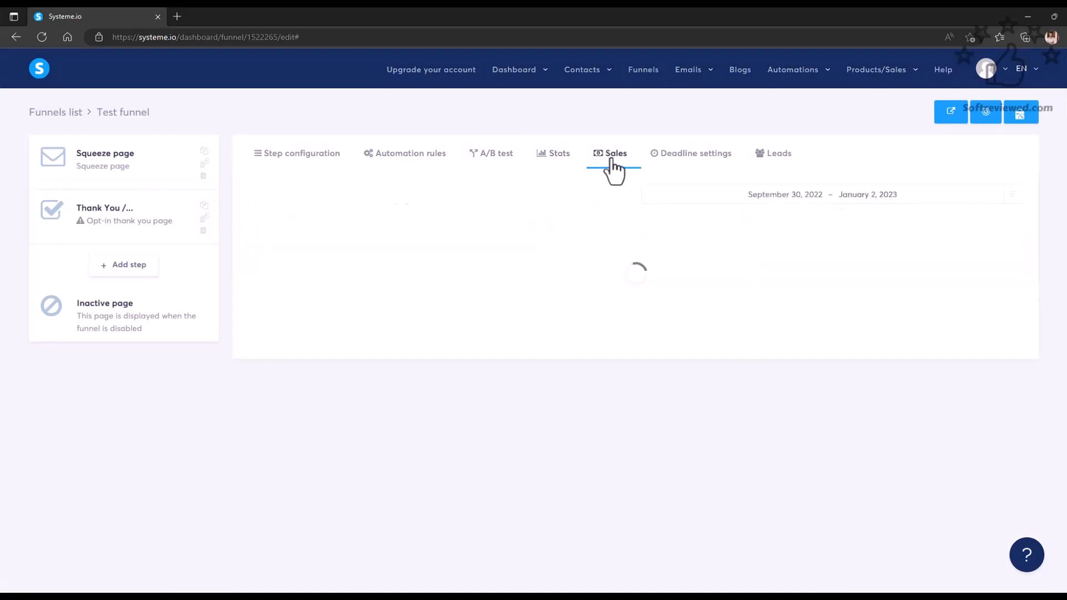
{"action": "left_click", "coordinate": [687, 162]}
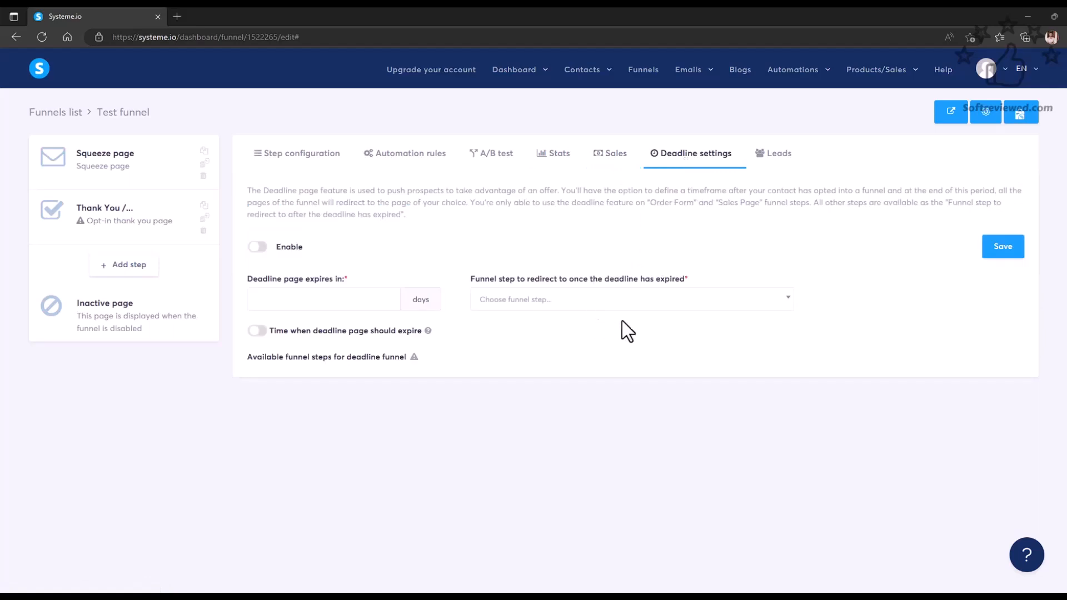
{"action": "left_click", "coordinate": [766, 162]}
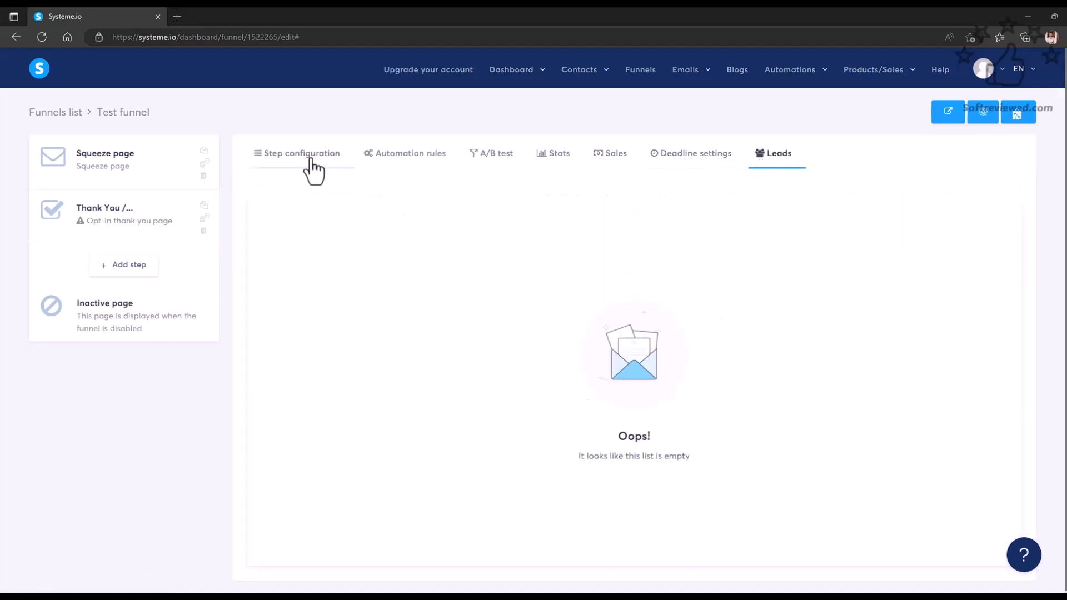
{"action": "left_click", "coordinate": [304, 164]}
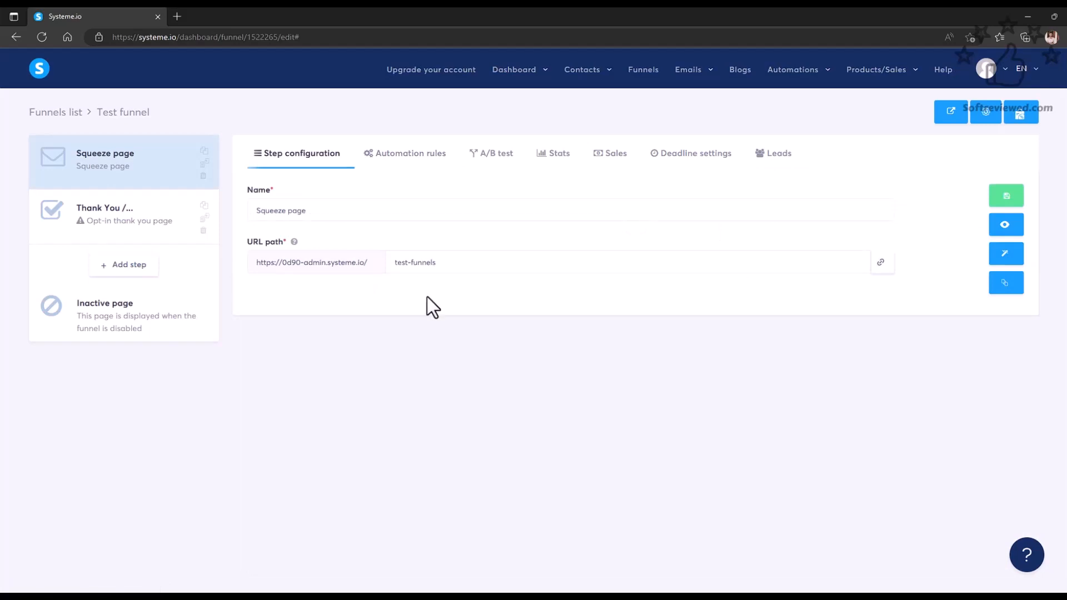
- Open the squeeze page in the page editor and look through its sections and the available elements
{"action": "left_click", "coordinate": [1003, 254]}
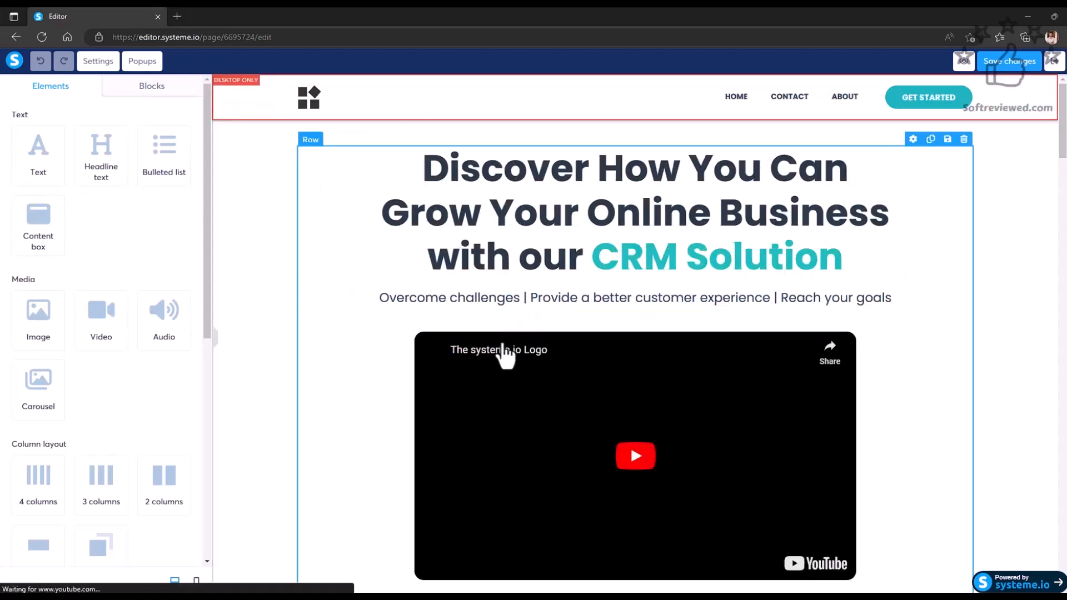
{"action": "scroll", "coordinate": [385, 368], "scroll_direction": "down", "scroll_amount": 12}
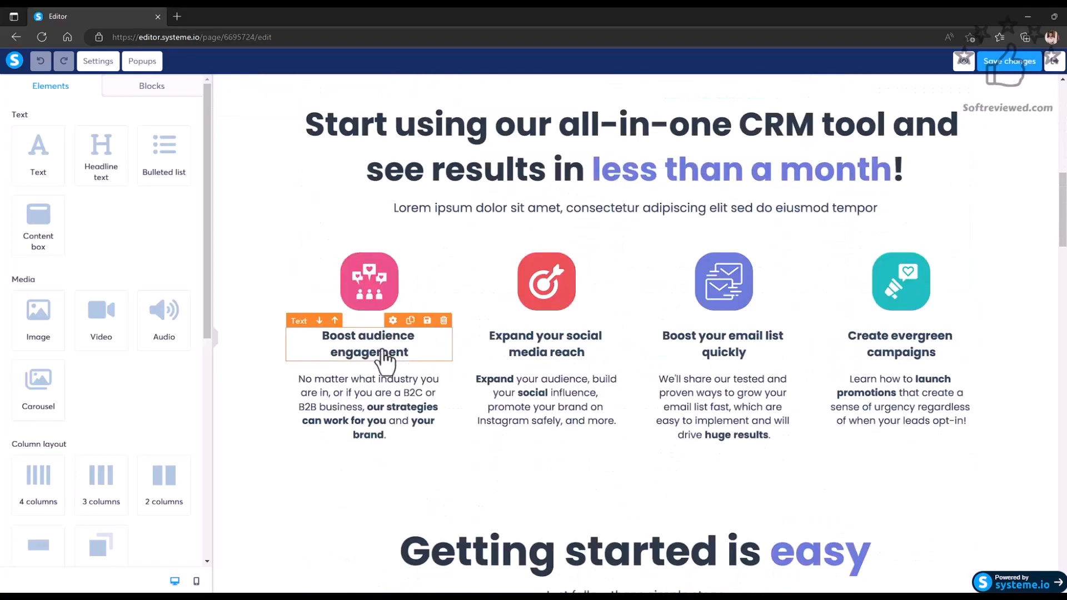
{"action": "scroll", "coordinate": [386, 362], "scroll_direction": "down", "scroll_amount": 15}
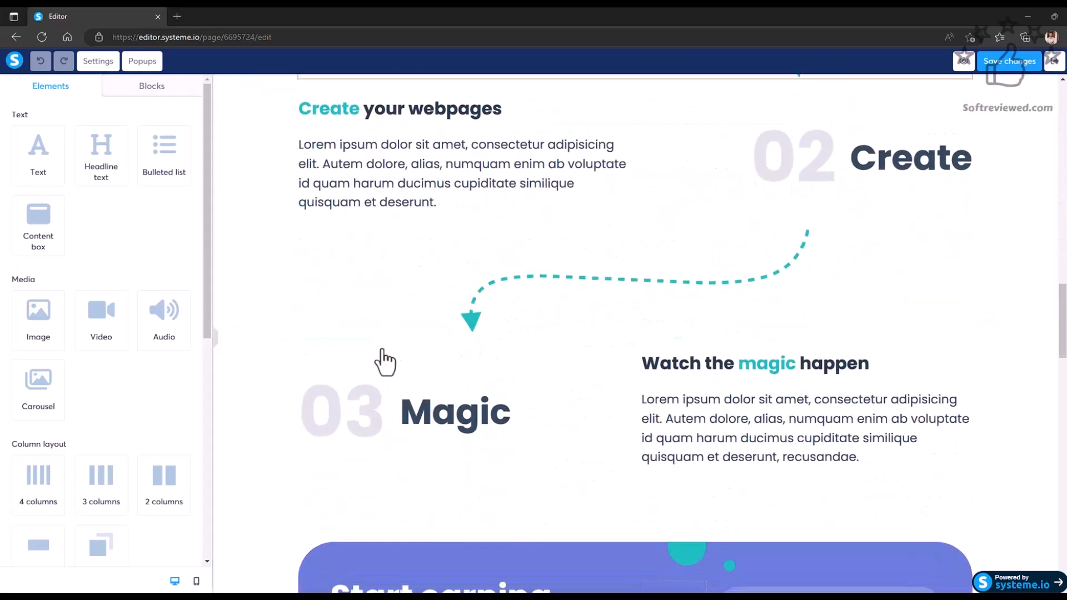
{"action": "scroll", "coordinate": [384, 358], "scroll_direction": "down", "scroll_amount": 5}
{"action": "scroll", "coordinate": [119, 327], "scroll_direction": "down", "scroll_amount": 6}
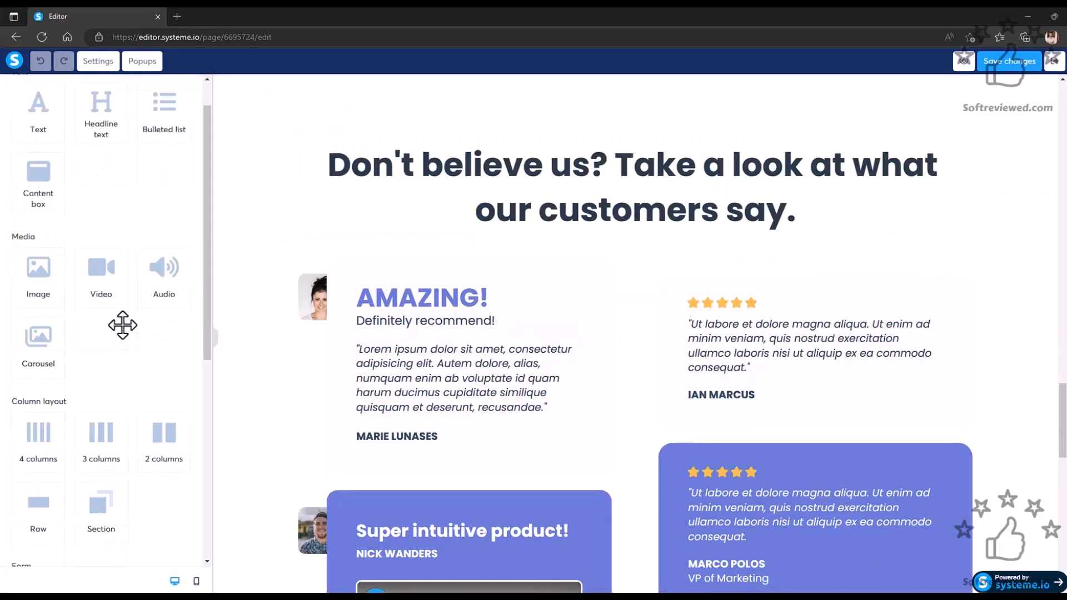
{"action": "scroll", "coordinate": [123, 325], "scroll_direction": "up", "scroll_amount": 6}
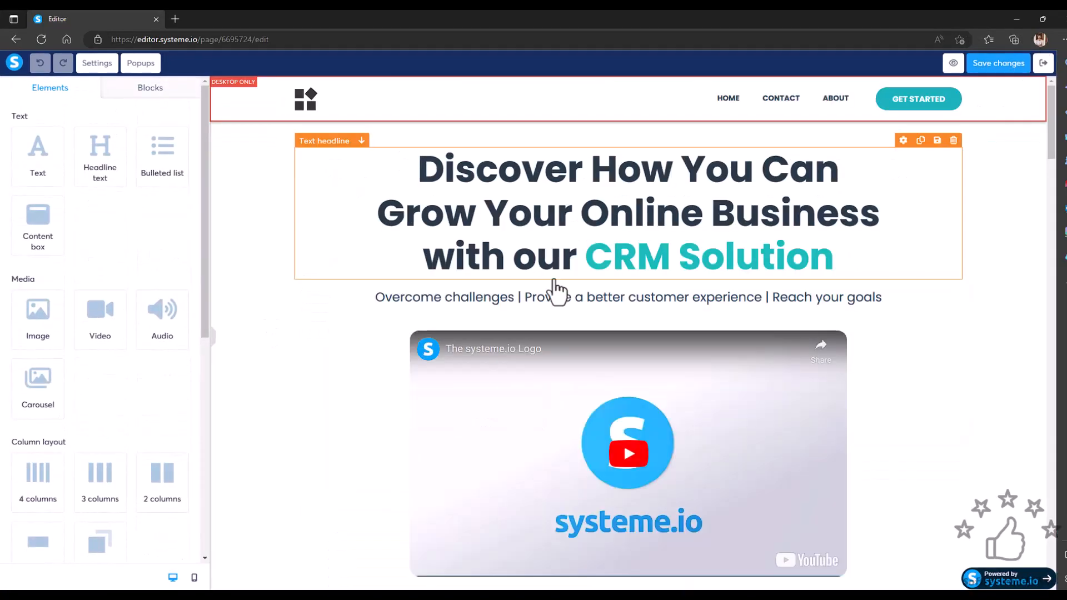
{"action": "scroll", "coordinate": [556, 289], "scroll_direction": "down", "scroll_amount": 4}
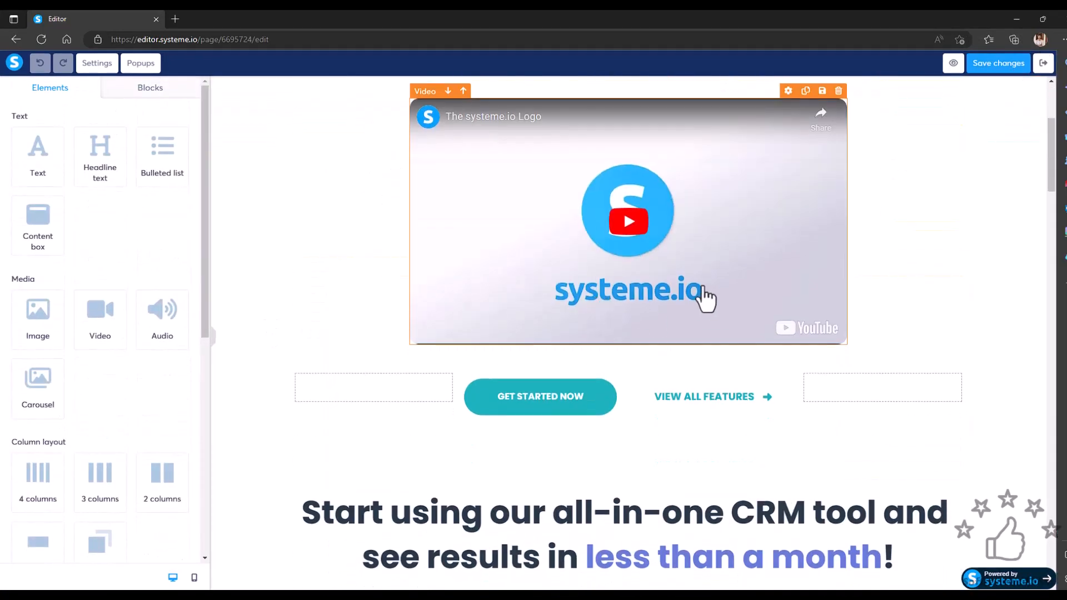
{"action": "scroll", "coordinate": [696, 291], "scroll_direction": "up", "scroll_amount": 3}
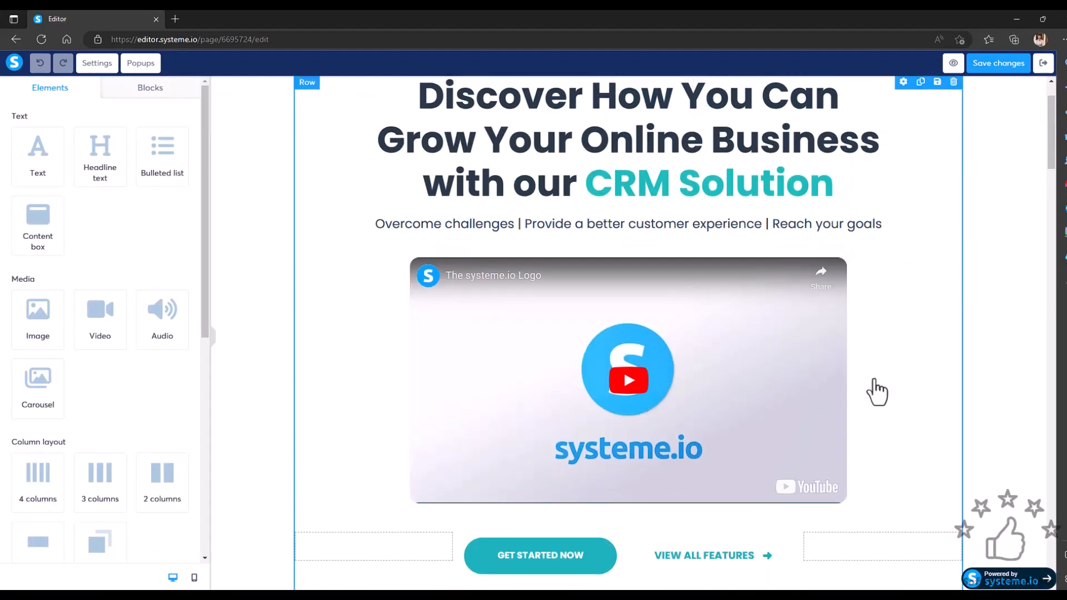
- Delete the "Start using our all-in-one CRM tool" section from the squeeze page
{"action": "scroll", "coordinate": [873, 389], "scroll_direction": "down", "scroll_amount": 4}
{"action": "scroll", "coordinate": [870, 395], "scroll_direction": "down", "scroll_amount": 3}
{"action": "left_click", "coordinate": [1038, 222]}
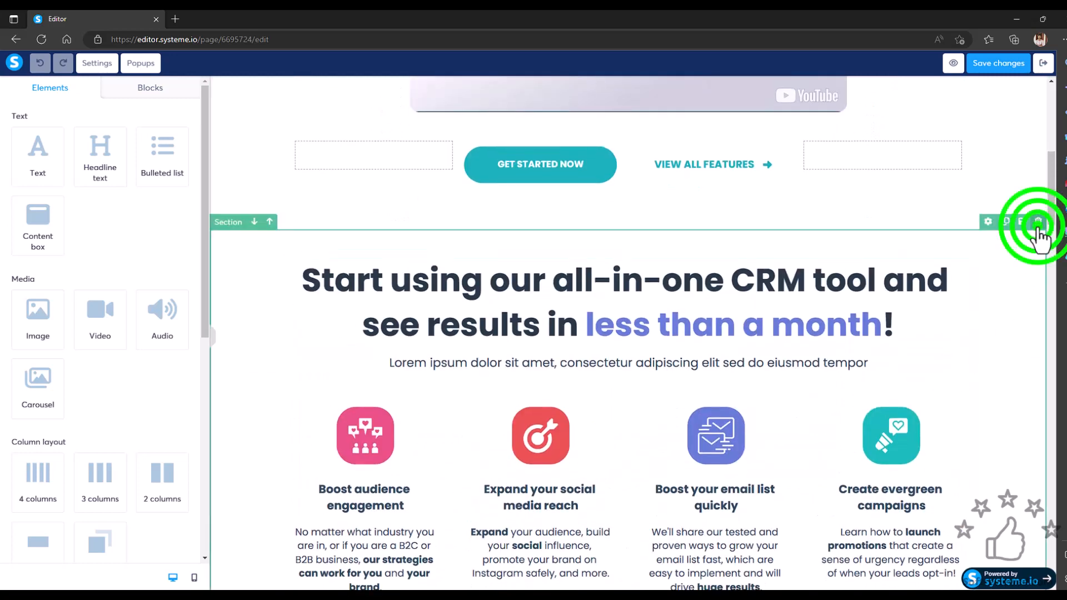
{"action": "left_click", "coordinate": [584, 101]}
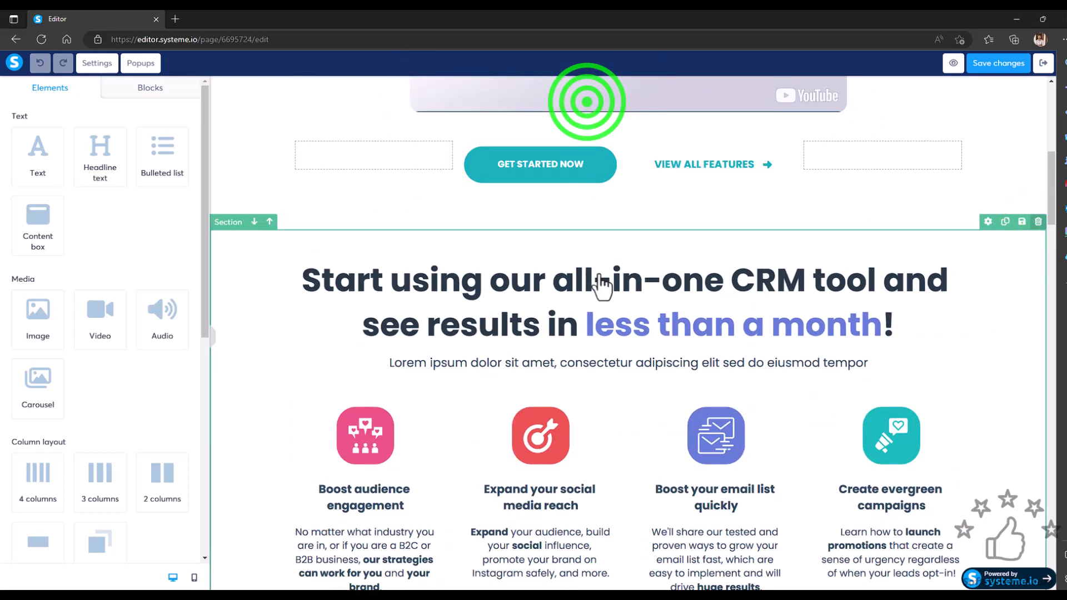
- Delete the row below the video containing the "Get Started Now" and "View All Features" buttons
{"action": "scroll", "coordinate": [677, 327], "scroll_direction": "up", "scroll_amount": 6}
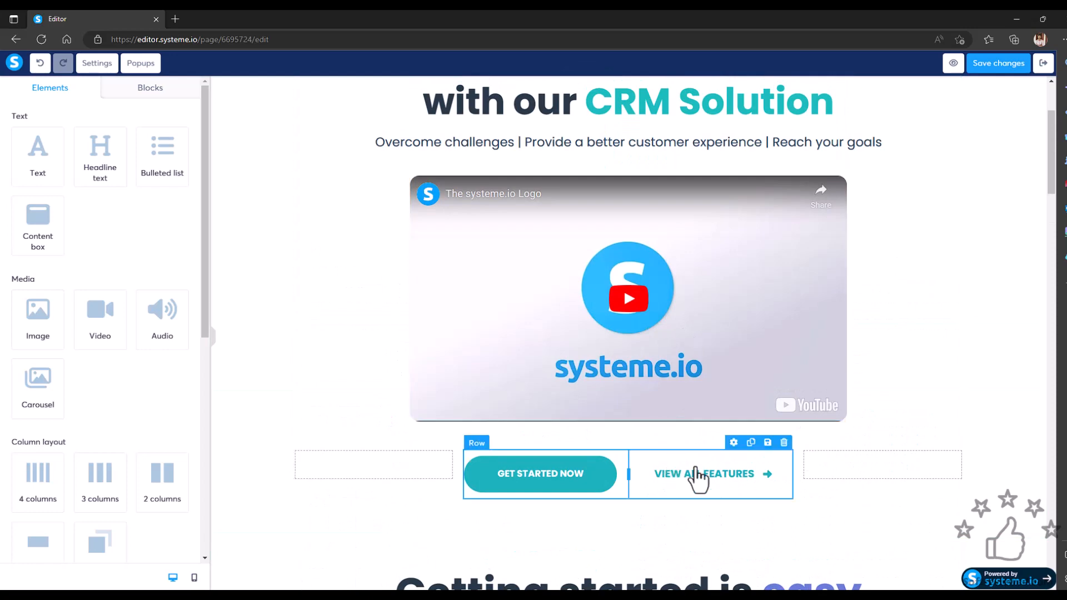
{"action": "left_click", "coordinate": [953, 443]}
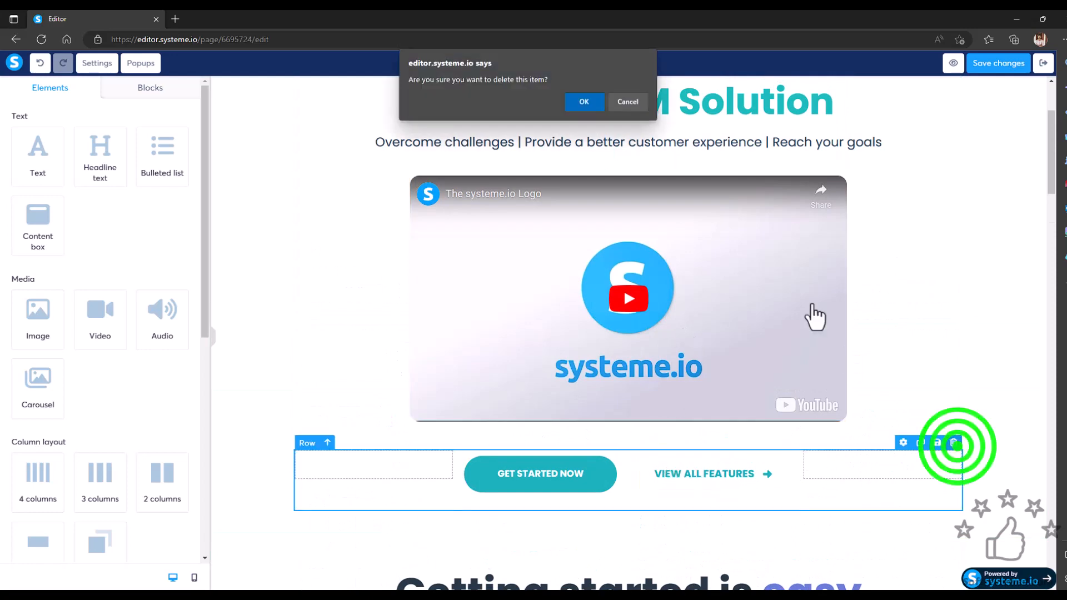
{"action": "left_click", "coordinate": [584, 102]}
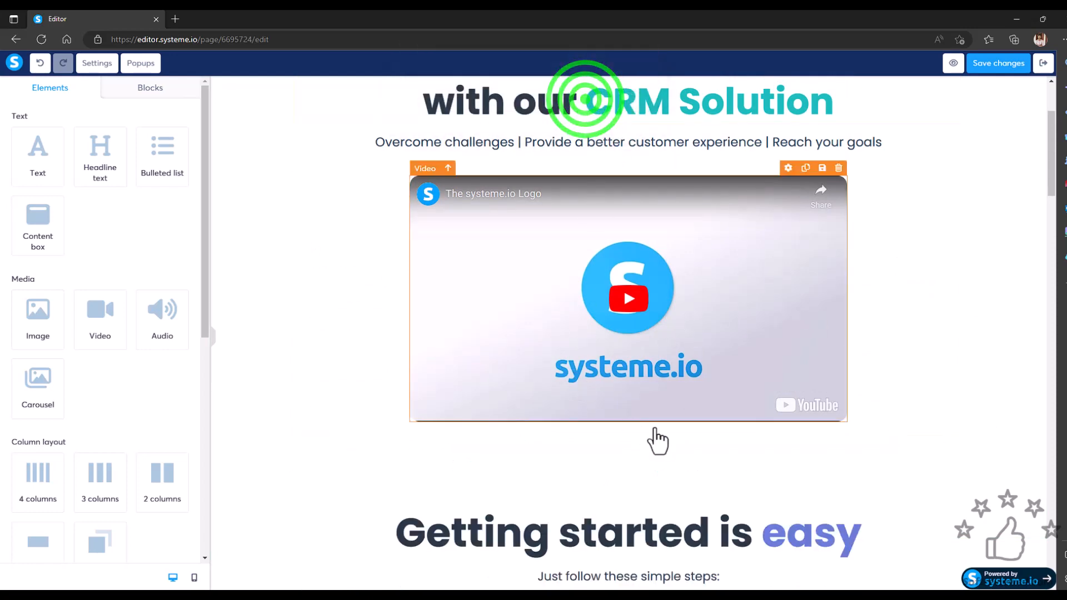
- Open the settings of the video below the headline and inspect its direct link URL
{"action": "scroll", "coordinate": [750, 443], "scroll_direction": "up", "scroll_amount": 3}
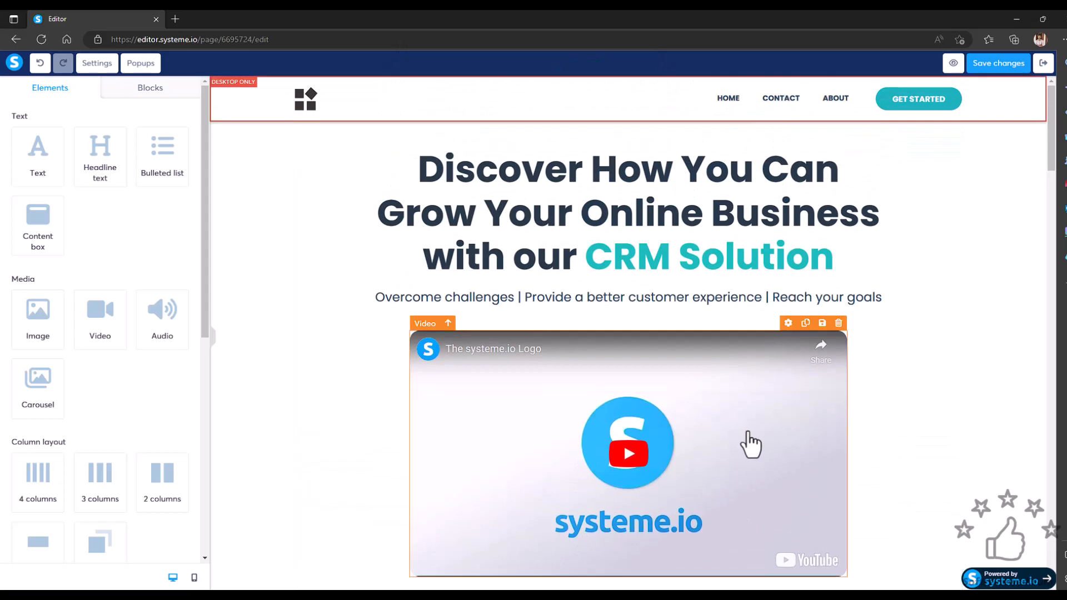
{"action": "left_click", "coordinate": [788, 323]}
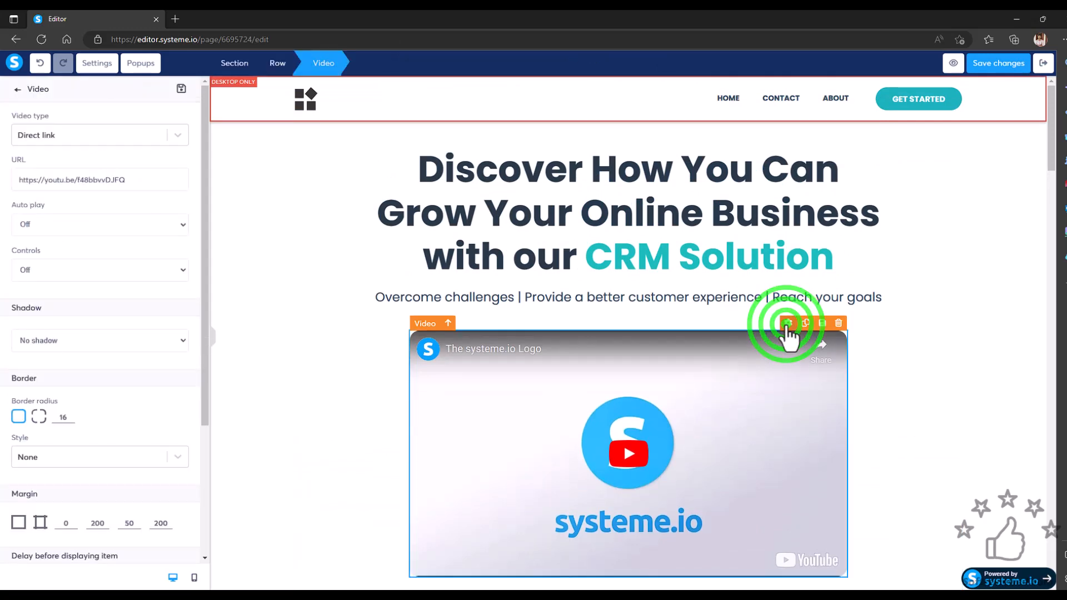
{"action": "left_click", "coordinate": [132, 181]}
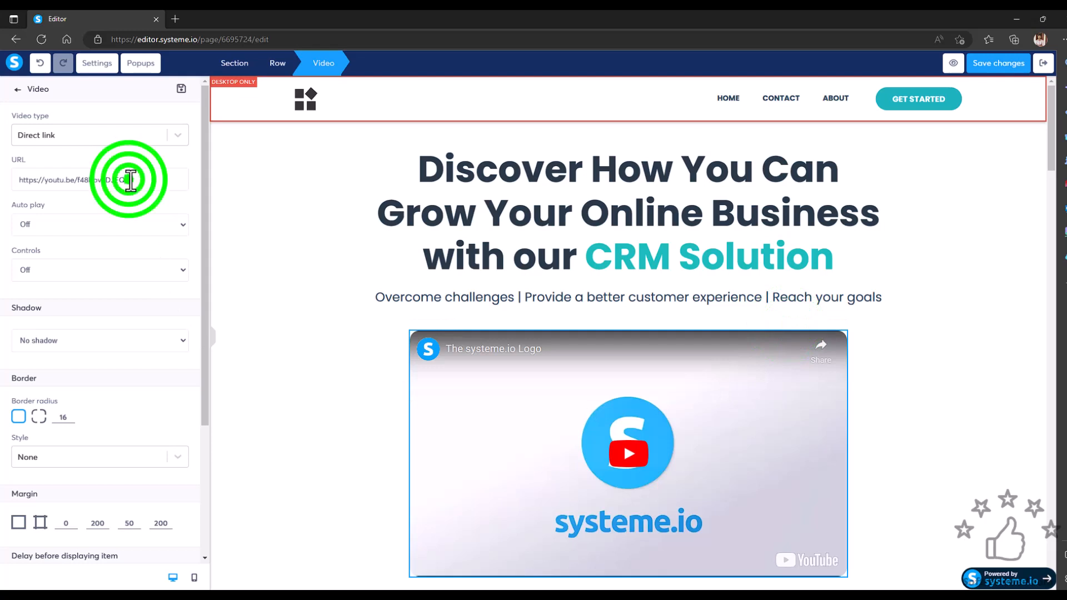
{"action": "left_click", "coordinate": [164, 179]}
{"action": "left_click_drag", "start_coordinate": [114, 180], "coordinate": [144, 182]}
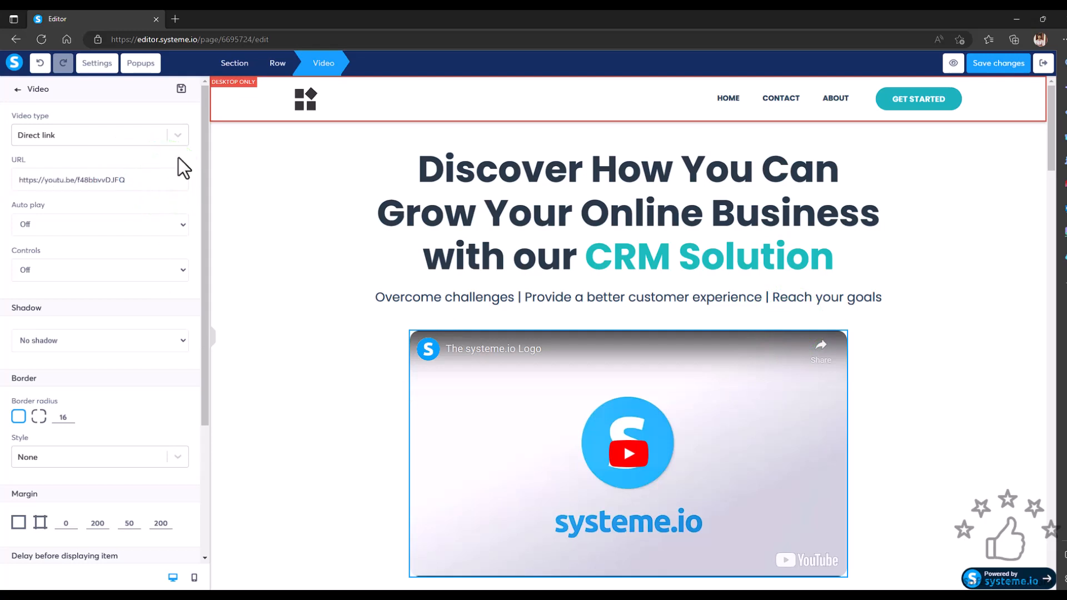
- Change the video type to Custom embed and view its HTML code editor without adding code
{"action": "left_click", "coordinate": [181, 136]}
{"action": "left_click", "coordinate": [122, 182]}
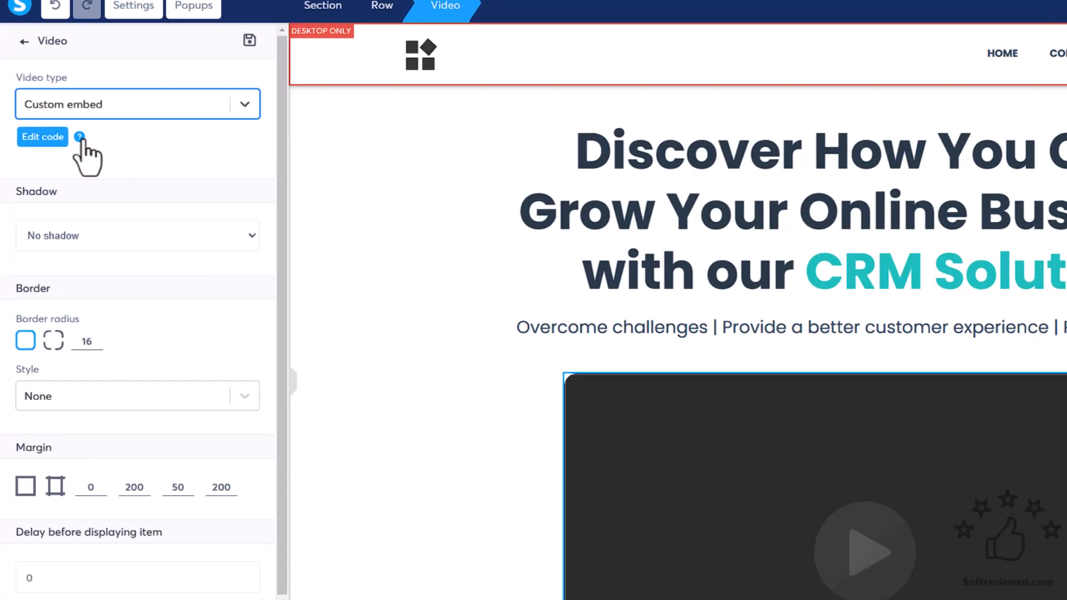
{"action": "left_click", "coordinate": [58, 159]}
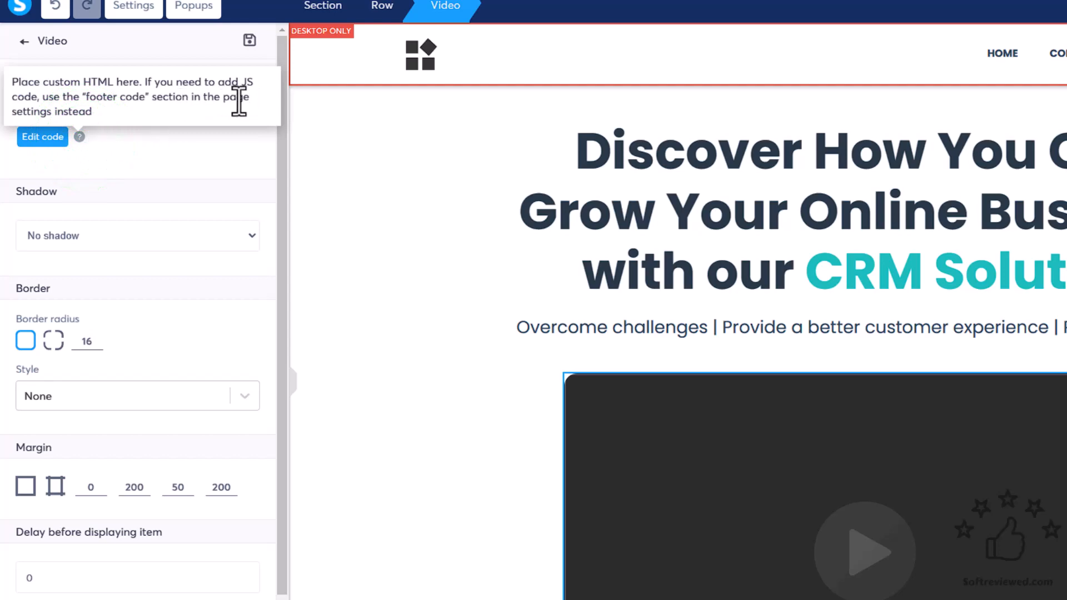
{"action": "left_click", "coordinate": [91, 147]}
{"action": "left_click", "coordinate": [44, 139]}
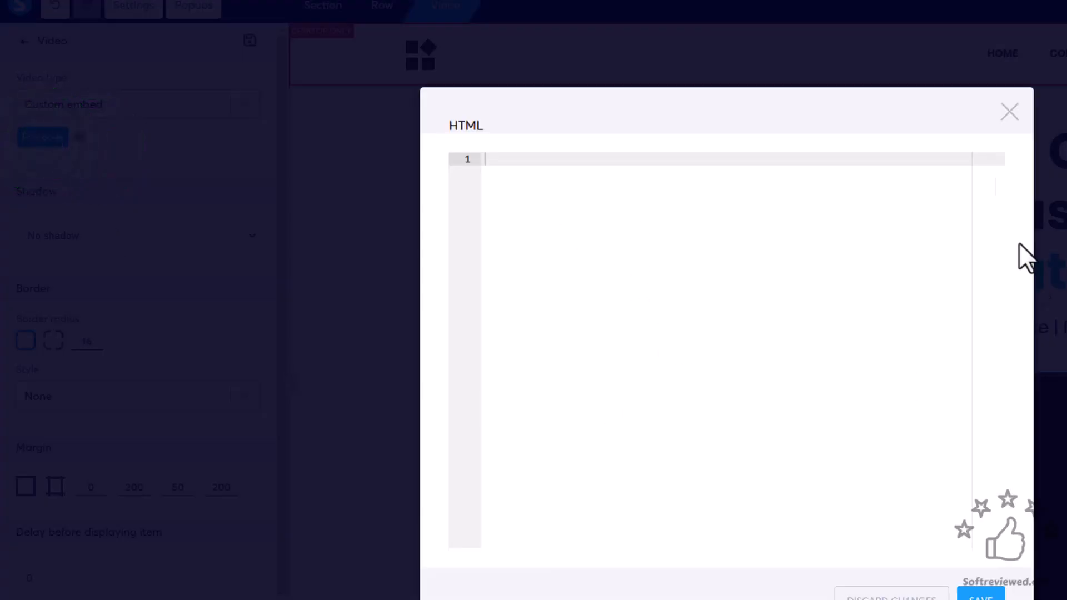
{"action": "left_click", "coordinate": [1010, 111]}
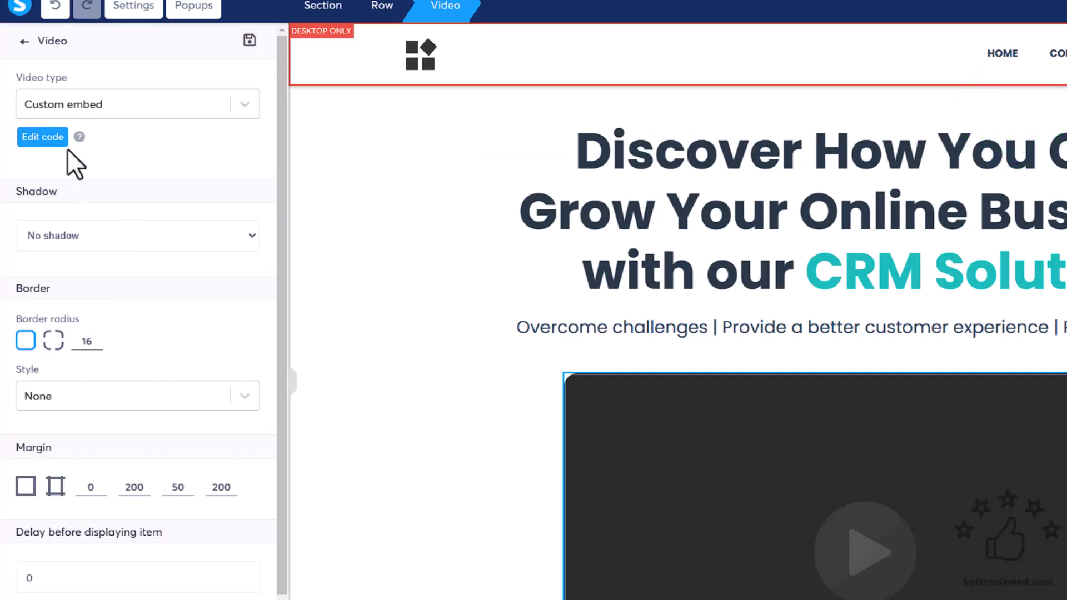
- Change the video type to Upload file and view the upload dialog without choosing a file
{"action": "left_click", "coordinate": [250, 107]}
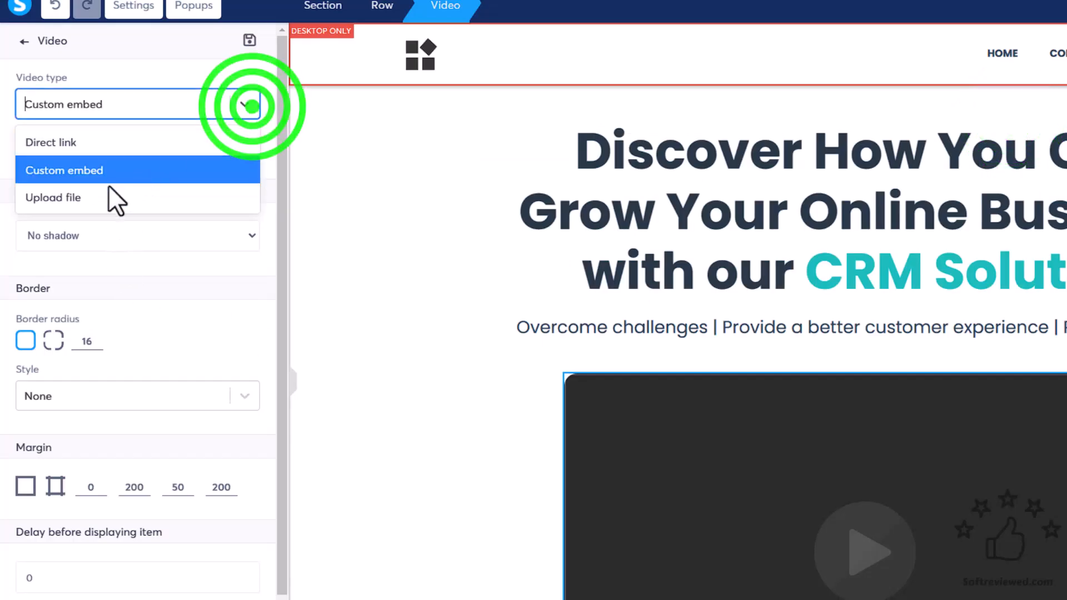
{"action": "left_click", "coordinate": [93, 192]}
{"action": "left_click", "coordinate": [240, 167]}
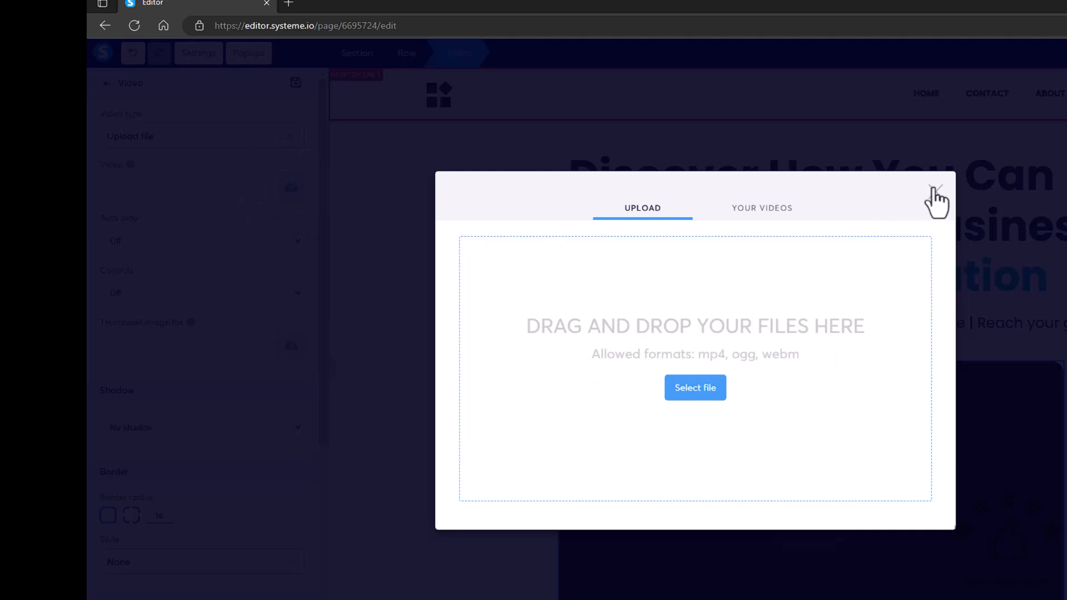
{"action": "left_click", "coordinate": [935, 191]}
- Turn on the video's controls and give the video a mid shadow
{"action": "left_click", "coordinate": [203, 239]}
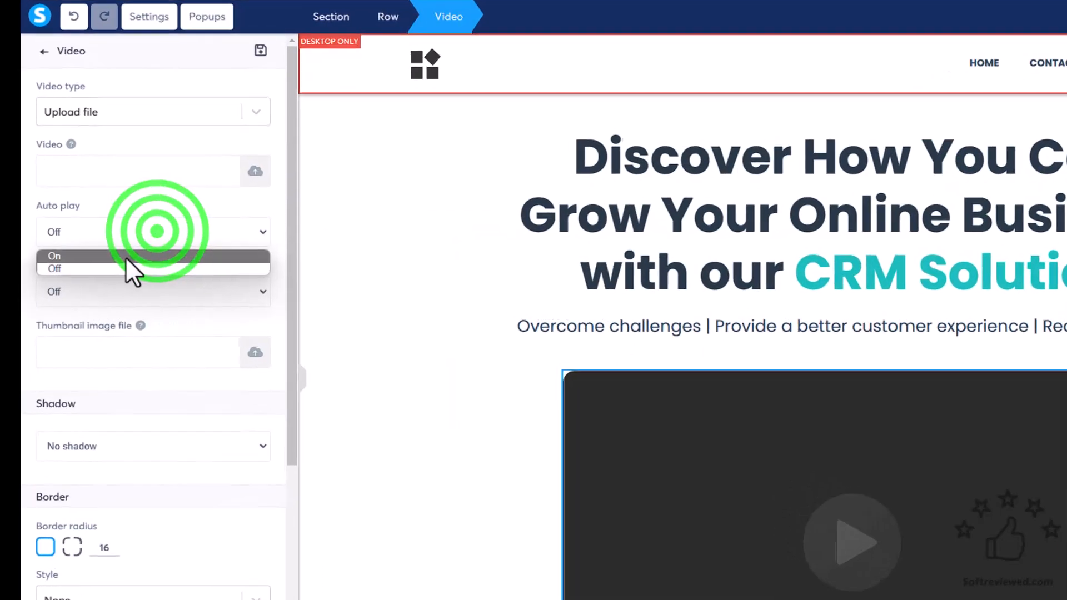
{"action": "left_click", "coordinate": [133, 269]}
{"action": "left_click", "coordinate": [158, 293]}
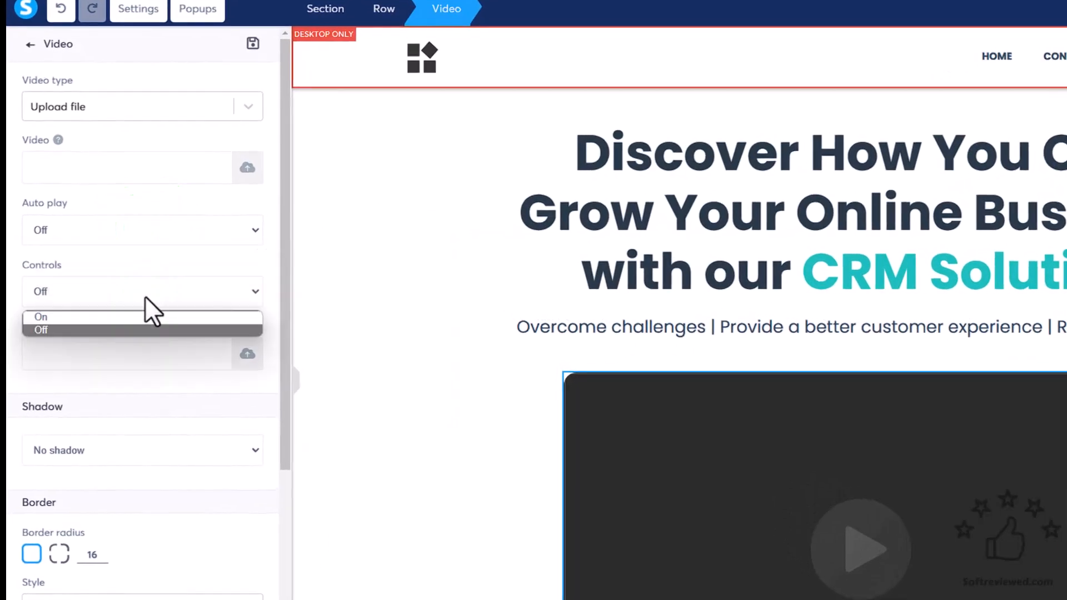
{"action": "left_click", "coordinate": [119, 321]}
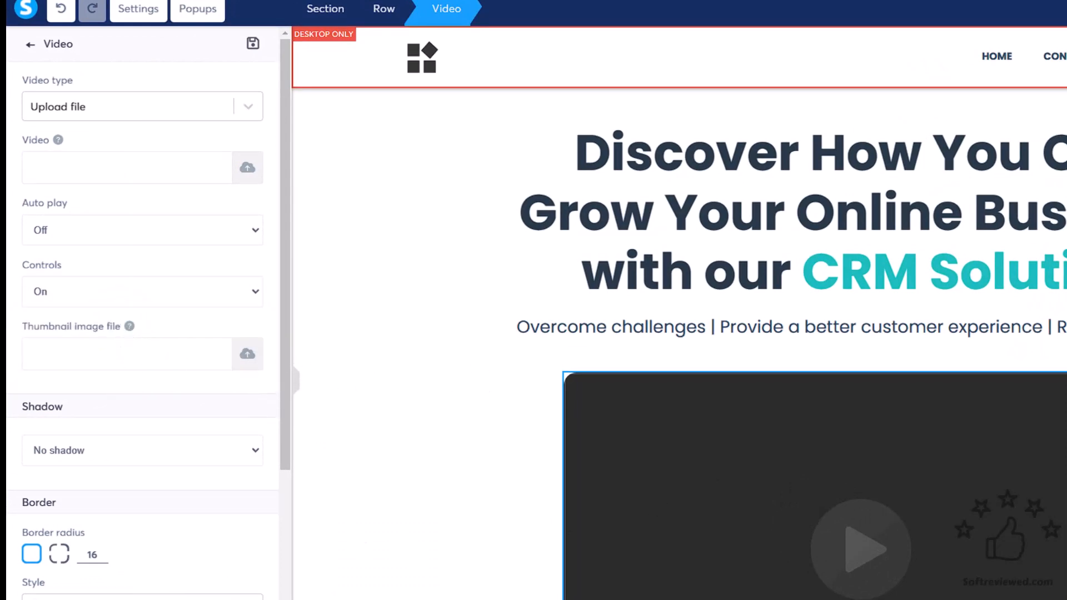
{"action": "left_click", "coordinate": [368, 274]}
- Review the video's border, margin, display delay and visibility settings, and read the ID attribute help
{"action": "scroll", "coordinate": [368, 273], "scroll_direction": "down", "scroll_amount": 3}
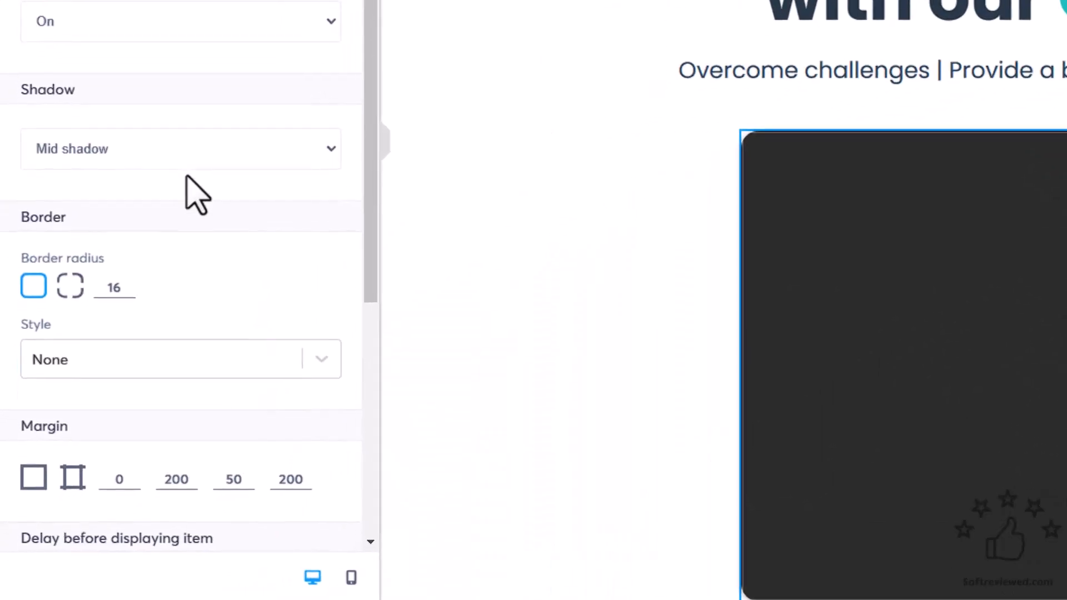
{"action": "scroll", "coordinate": [189, 189], "scroll_direction": "down", "scroll_amount": 4}
{"action": "scroll", "coordinate": [195, 194], "scroll_direction": "down", "scroll_amount": 2}
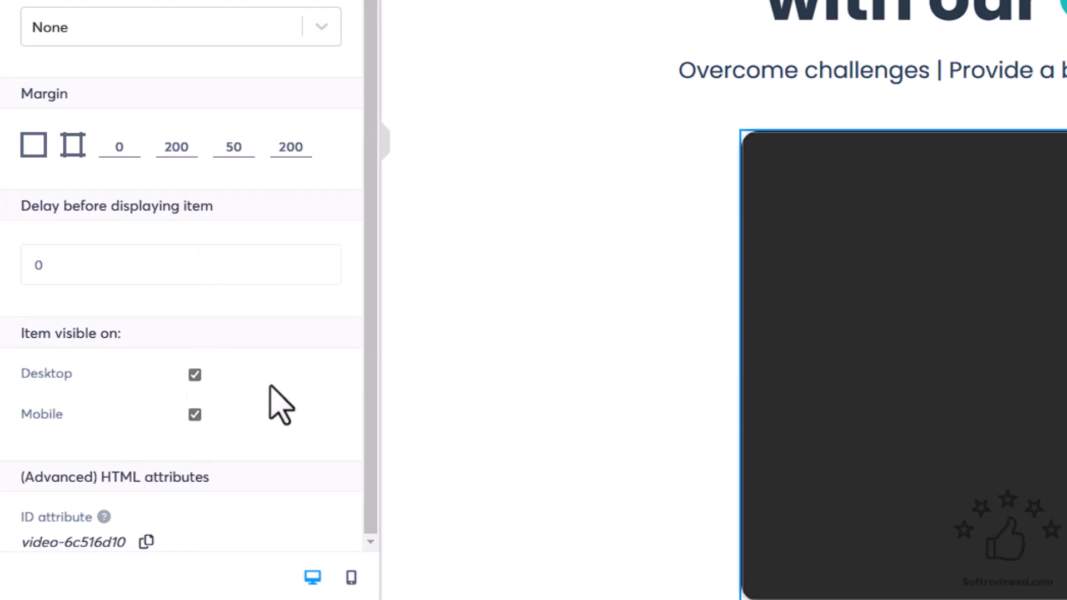
{"action": "left_click", "coordinate": [104, 517]}
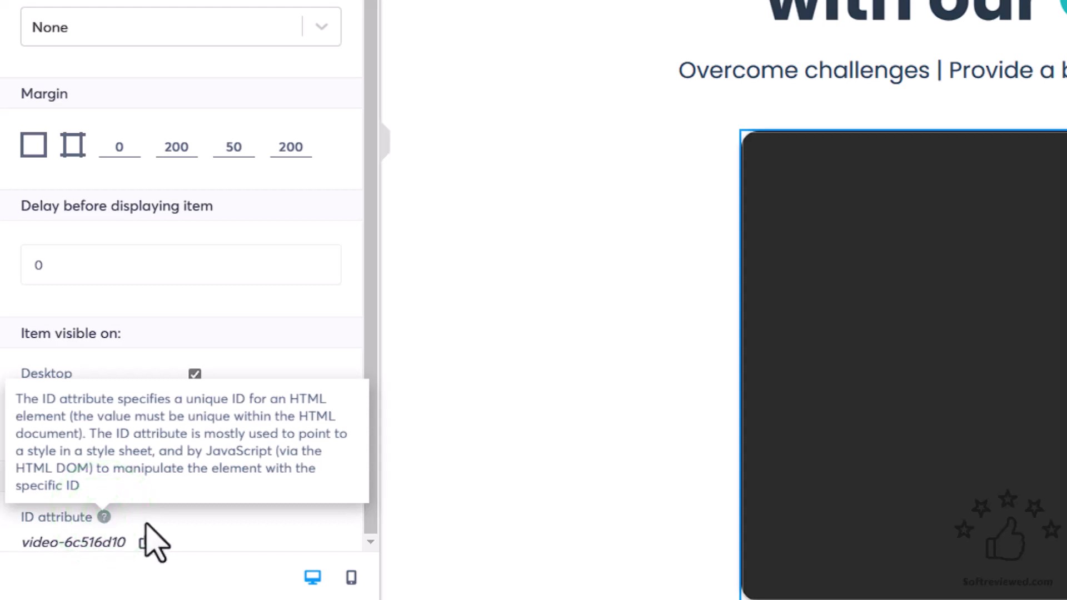
{"action": "left_click", "coordinate": [167, 525]}
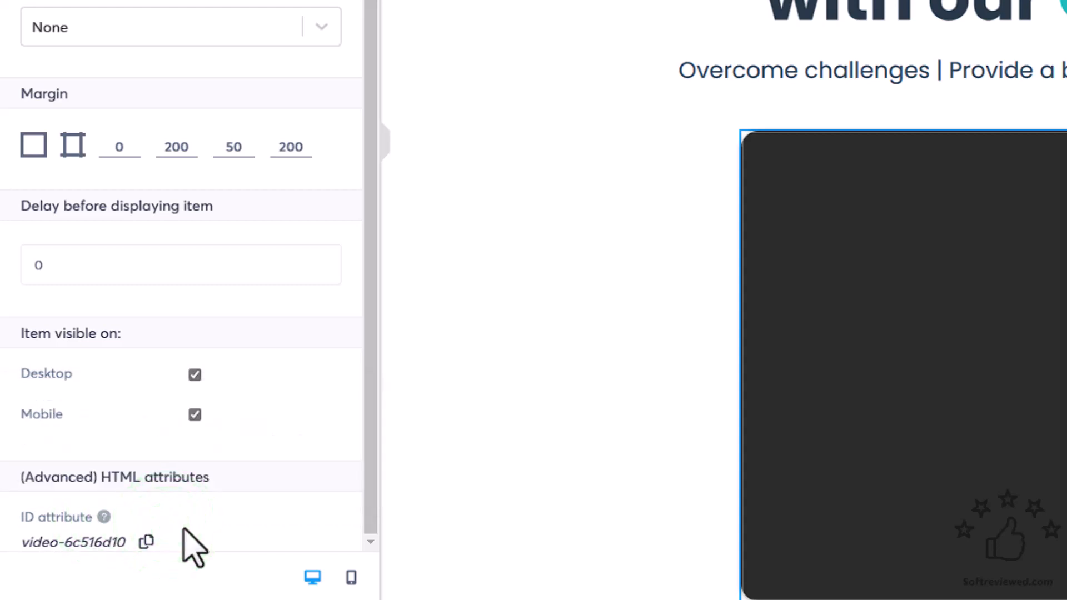
{"action": "scroll", "coordinate": [272, 149], "scroll_direction": "up", "scroll_amount": 6}
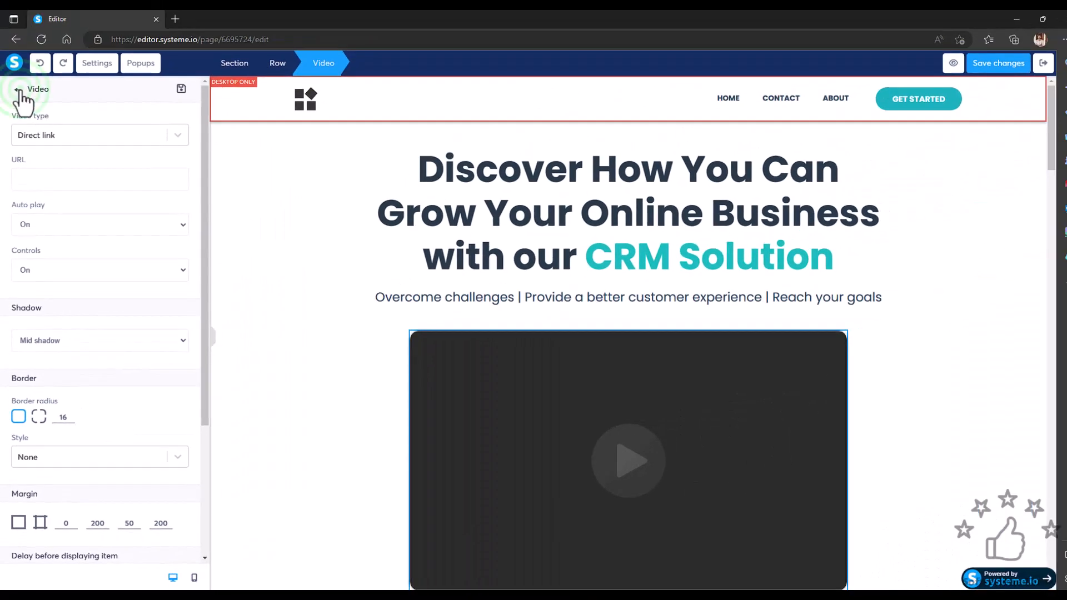
- Leave the video settings, save the squeeze page changes, and exit the editor to the funnel
{"action": "left_click", "coordinate": [19, 90]}
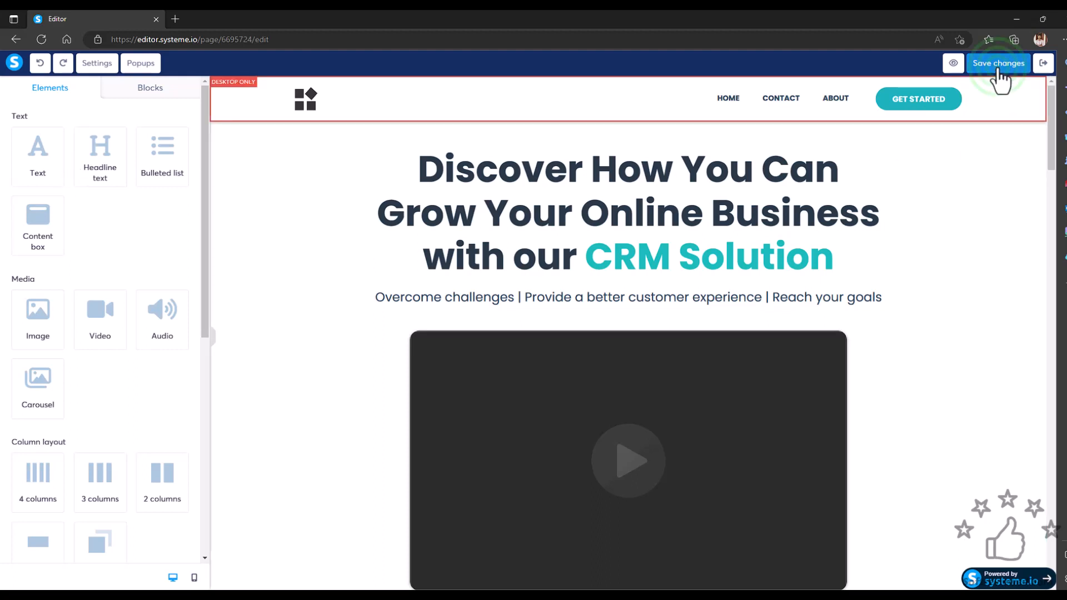
{"action": "left_click", "coordinate": [998, 70]}
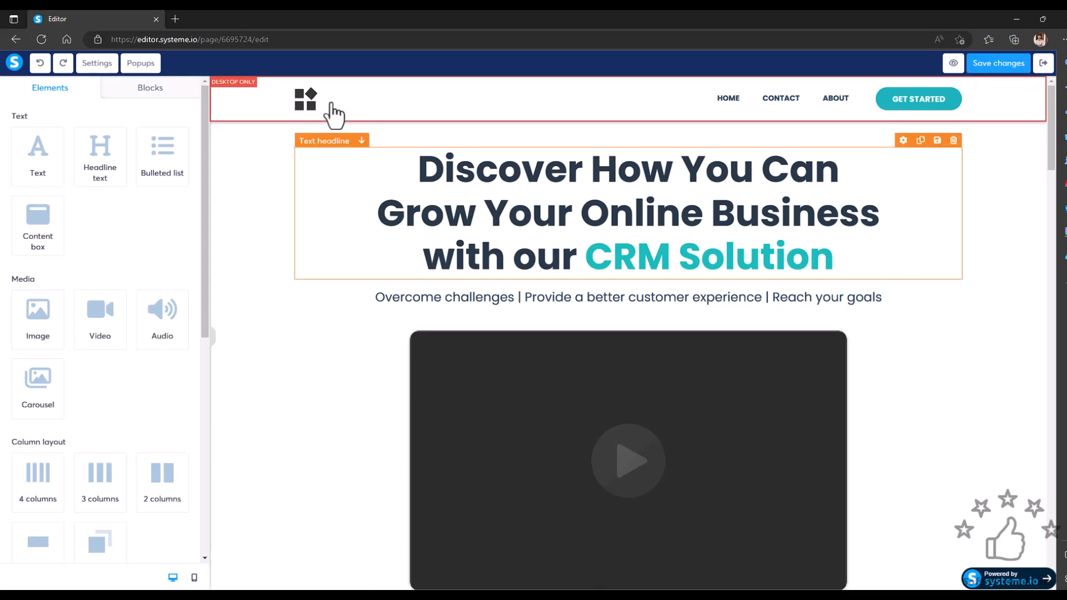
{"action": "left_click", "coordinate": [1042, 65]}
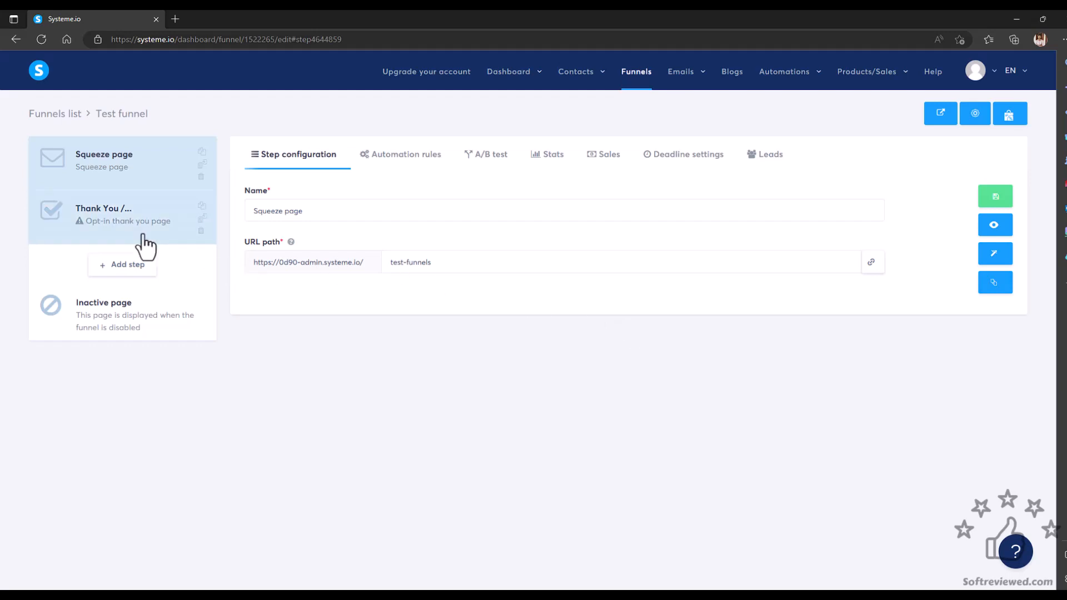
- Apply the pink-framed "Thanks for signing up!" template to the funnel's thank you page, and check it in the editor before returning to the funnel
{"action": "left_click", "coordinate": [142, 236]}
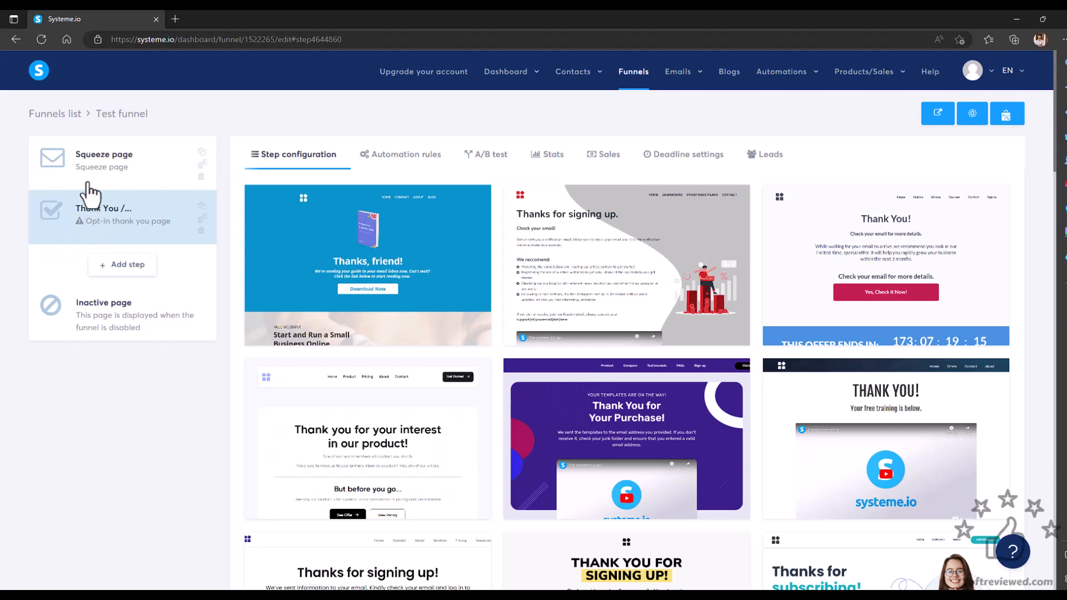
{"action": "scroll", "coordinate": [443, 335], "scroll_direction": "down", "scroll_amount": 15}
{"action": "scroll", "coordinate": [367, 329], "scroll_direction": "down", "scroll_amount": 8}
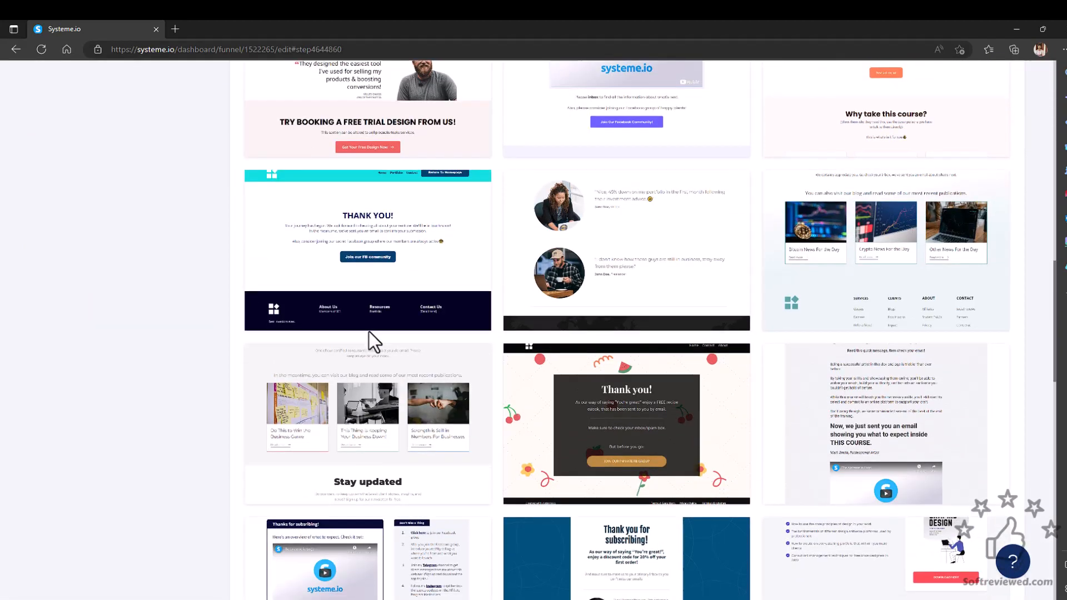
{"action": "left_click", "coordinate": [326, 366]}
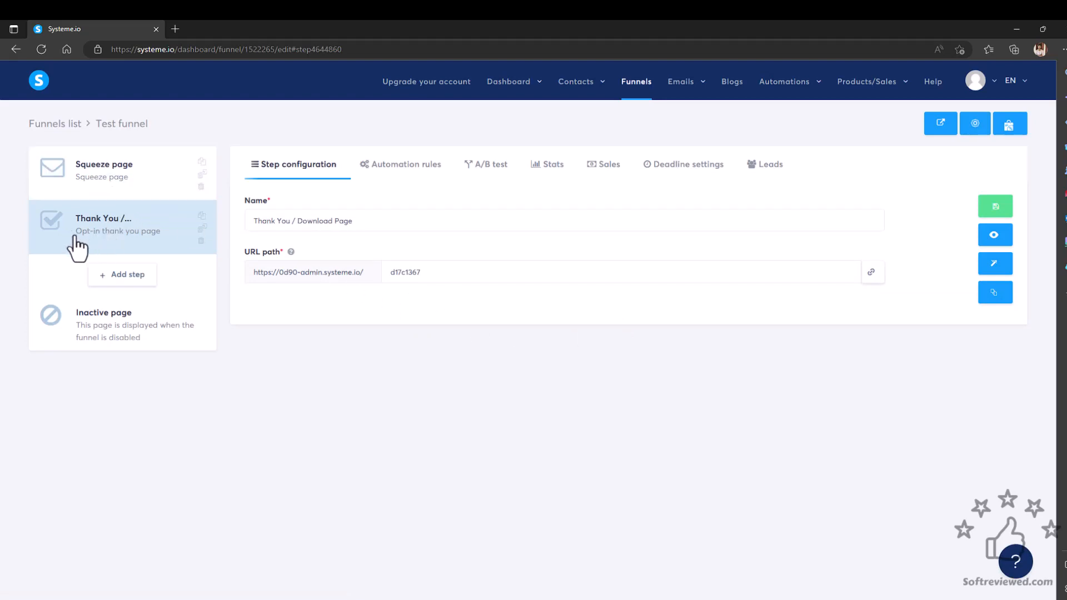
{"action": "left_click", "coordinate": [995, 265]}
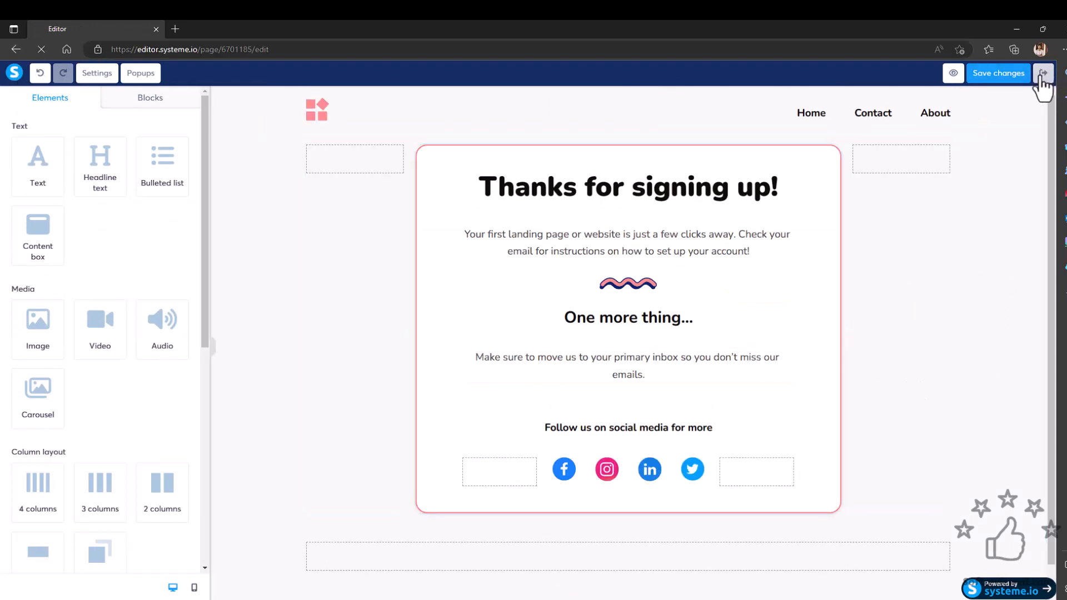
{"action": "left_click", "coordinate": [1043, 73]}
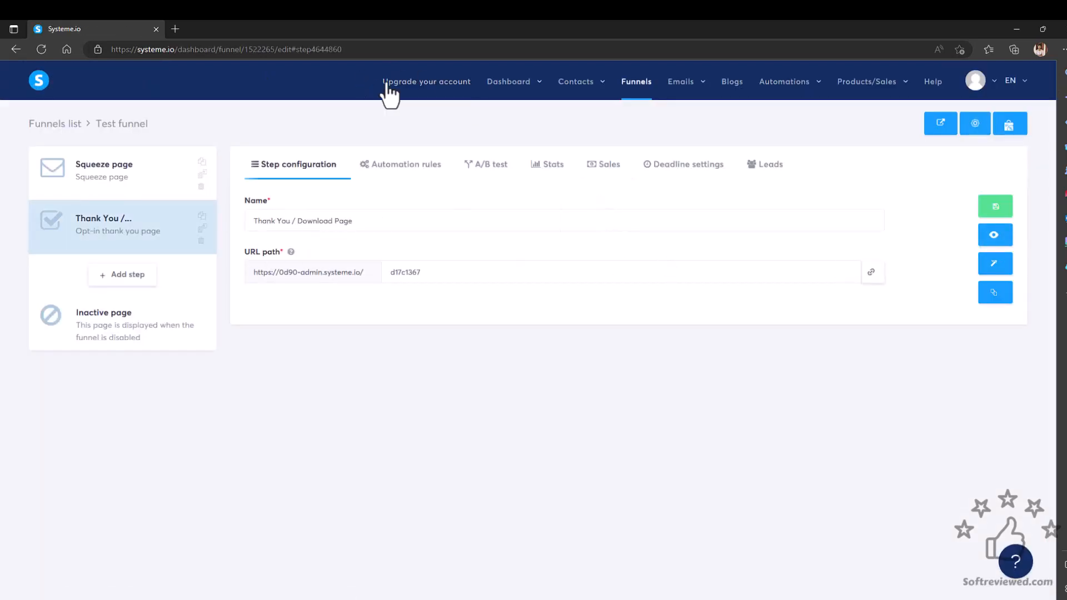
- Examine the account upgrade options, comparing the current plan's feature limits and prices with the Startup, Webinar and Unlimited plans
{"action": "left_click", "coordinate": [412, 89]}
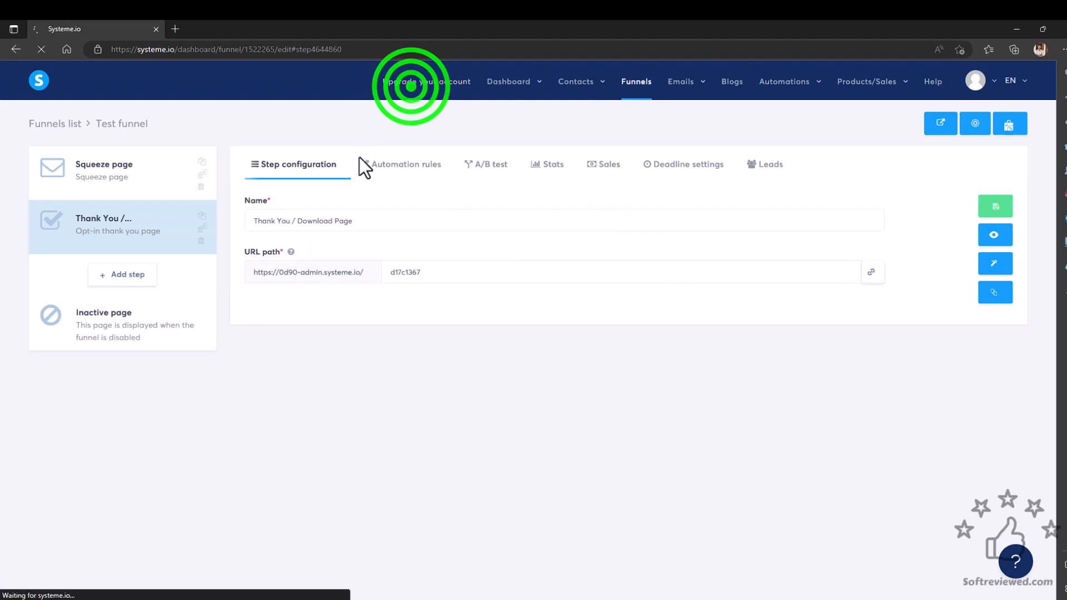
{"action": "scroll", "coordinate": [431, 265], "scroll_direction": "down", "scroll_amount": 3}
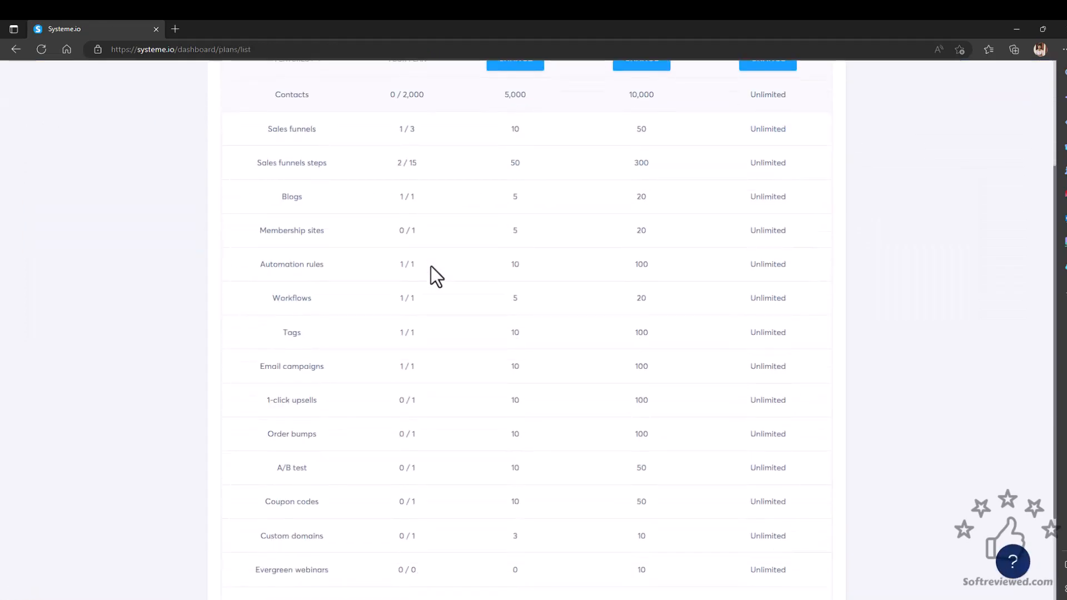
{"action": "scroll", "coordinate": [431, 266], "scroll_direction": "up", "scroll_amount": 3}
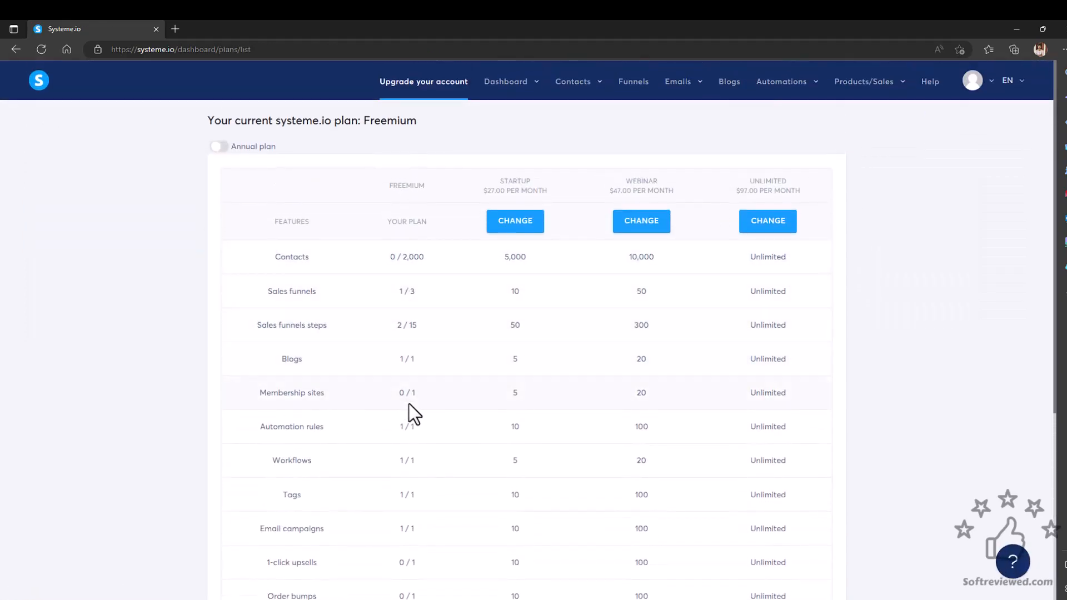
{"action": "left_click_drag", "start_coordinate": [364, 120], "coordinate": [448, 120]}
{"action": "scroll", "coordinate": [850, 223], "scroll_direction": "down", "scroll_amount": 5}
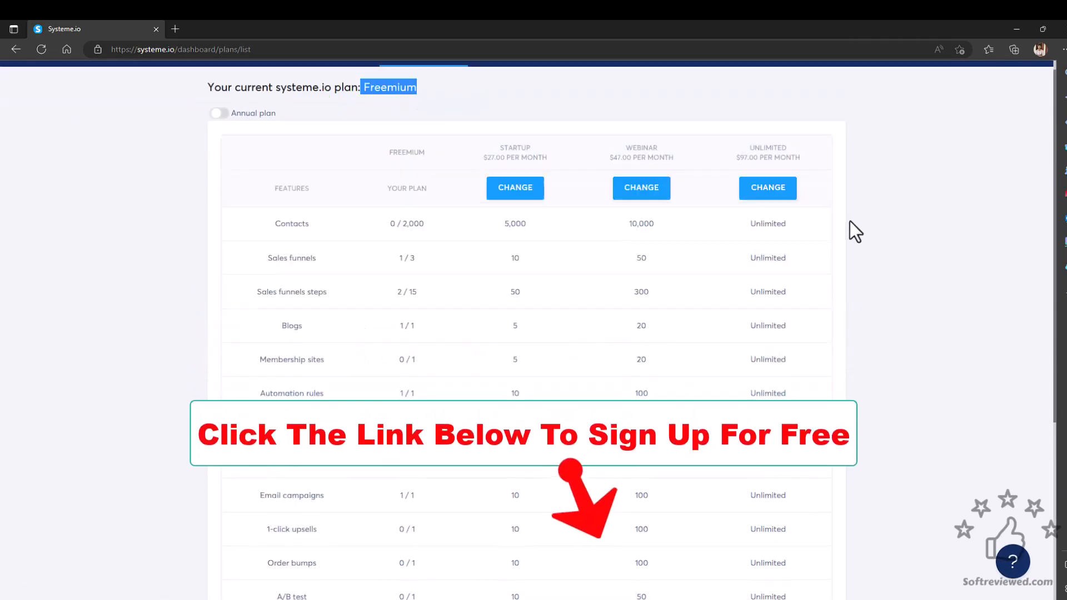
{"action": "scroll", "coordinate": [850, 223], "scroll_direction": "up", "scroll_amount": 3}
{"action": "scroll", "coordinate": [849, 221], "scroll_direction": "up", "scroll_amount": 3}
{"action": "scroll", "coordinate": [849, 222], "scroll_direction": "down", "scroll_amount": 6}
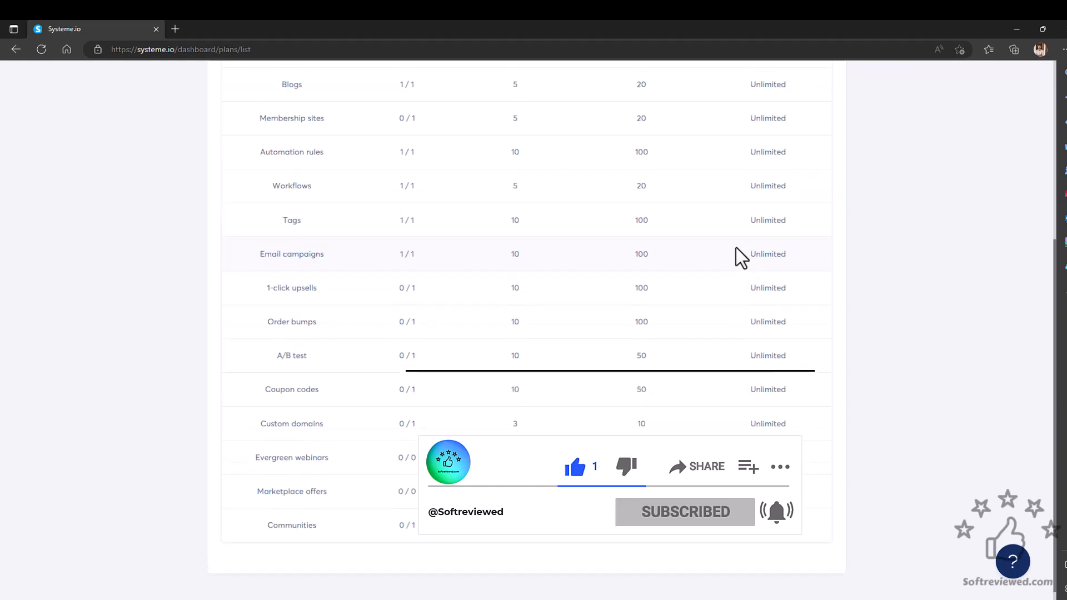
{"action": "scroll", "coordinate": [736, 248], "scroll_direction": "up", "scroll_amount": 5}
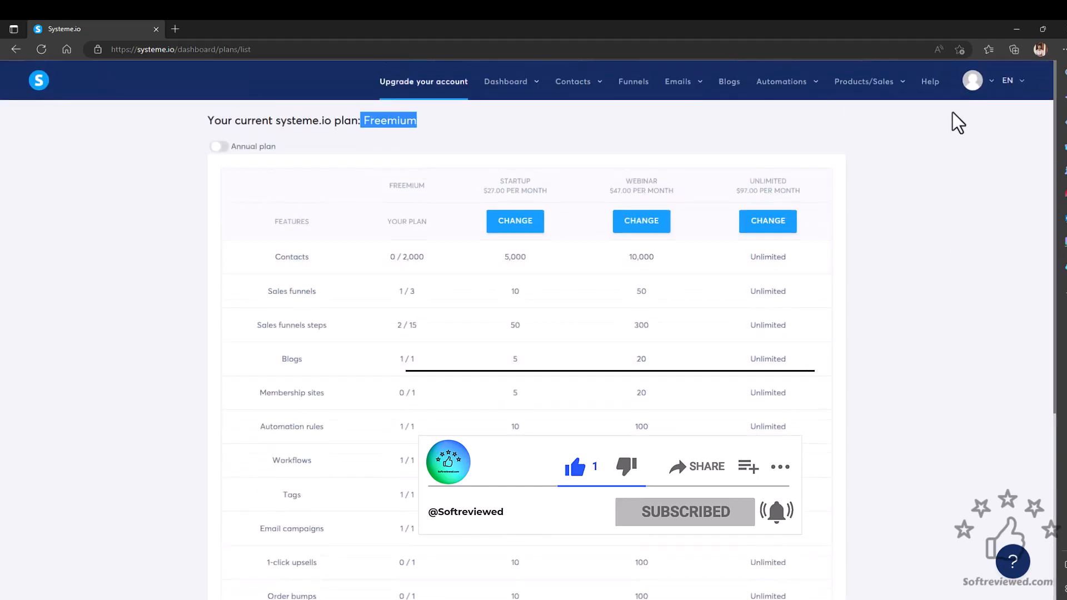